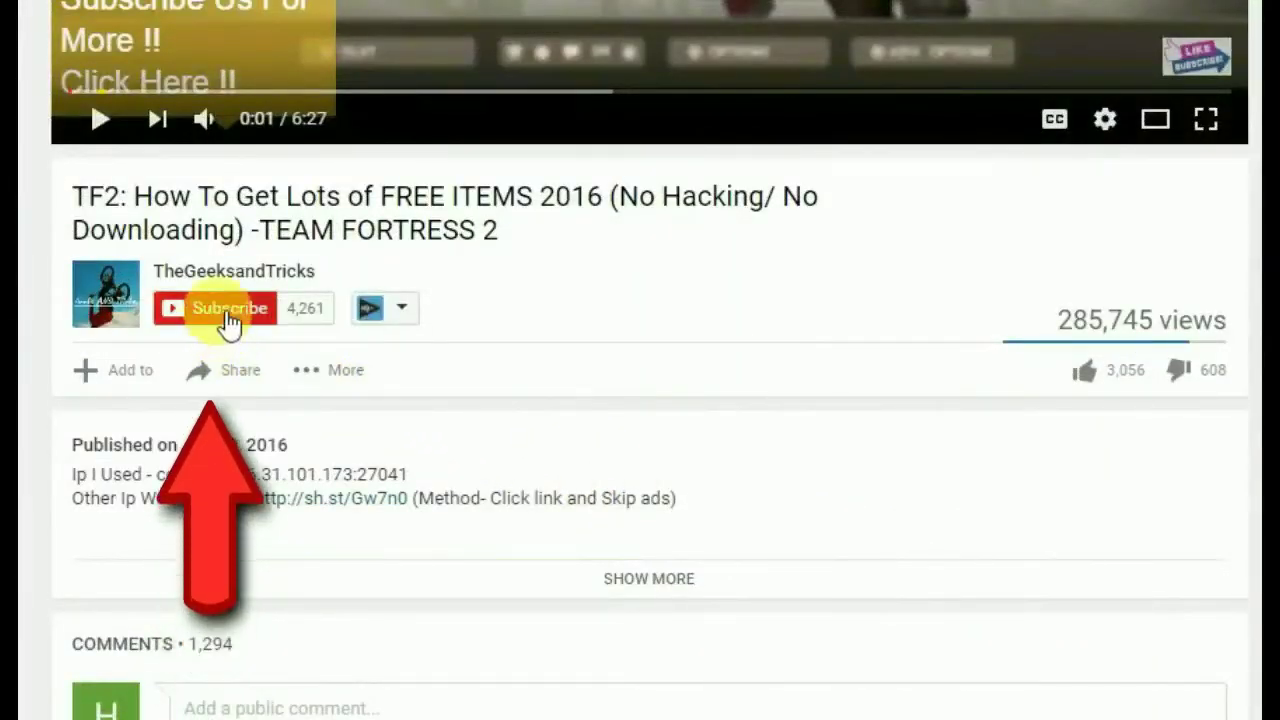
# Subscribe, choose 'Send me all notifications' from the bell and save, then confirm alerts
pyautogui.click(220, 318)
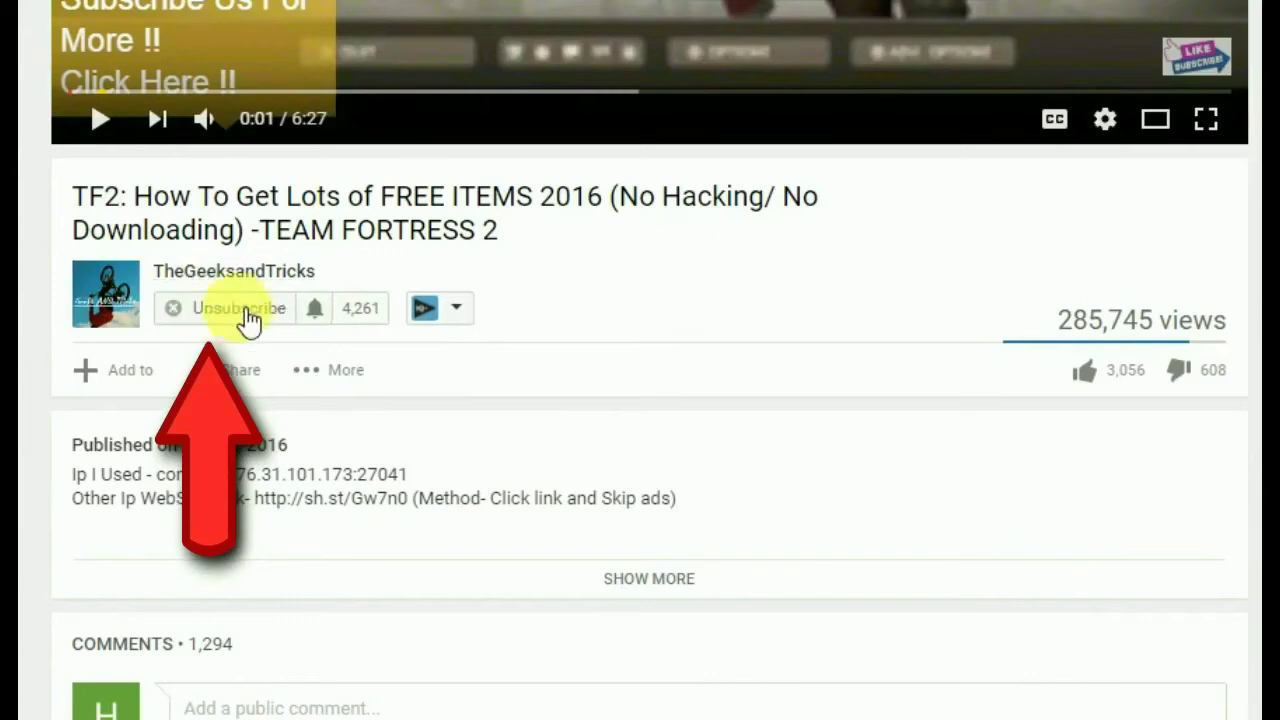
pyautogui.click(306, 308)
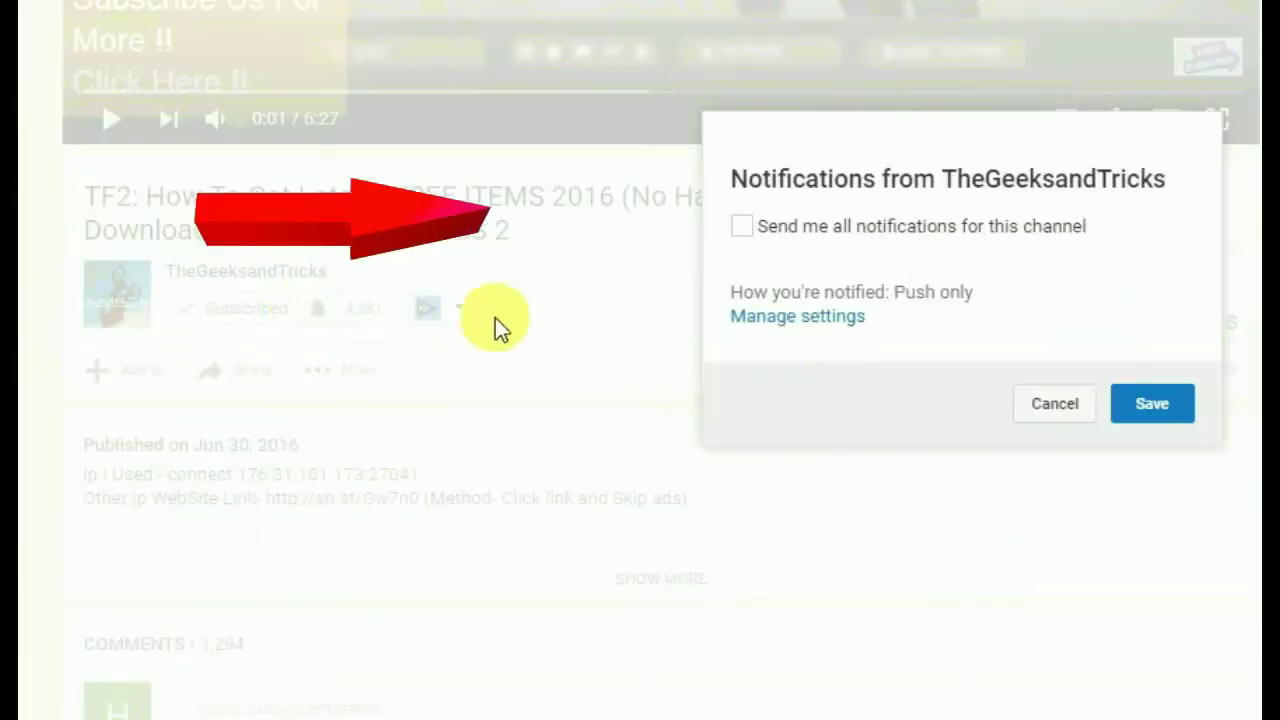
pyautogui.click(805, 230)
pyautogui.click(1178, 405)
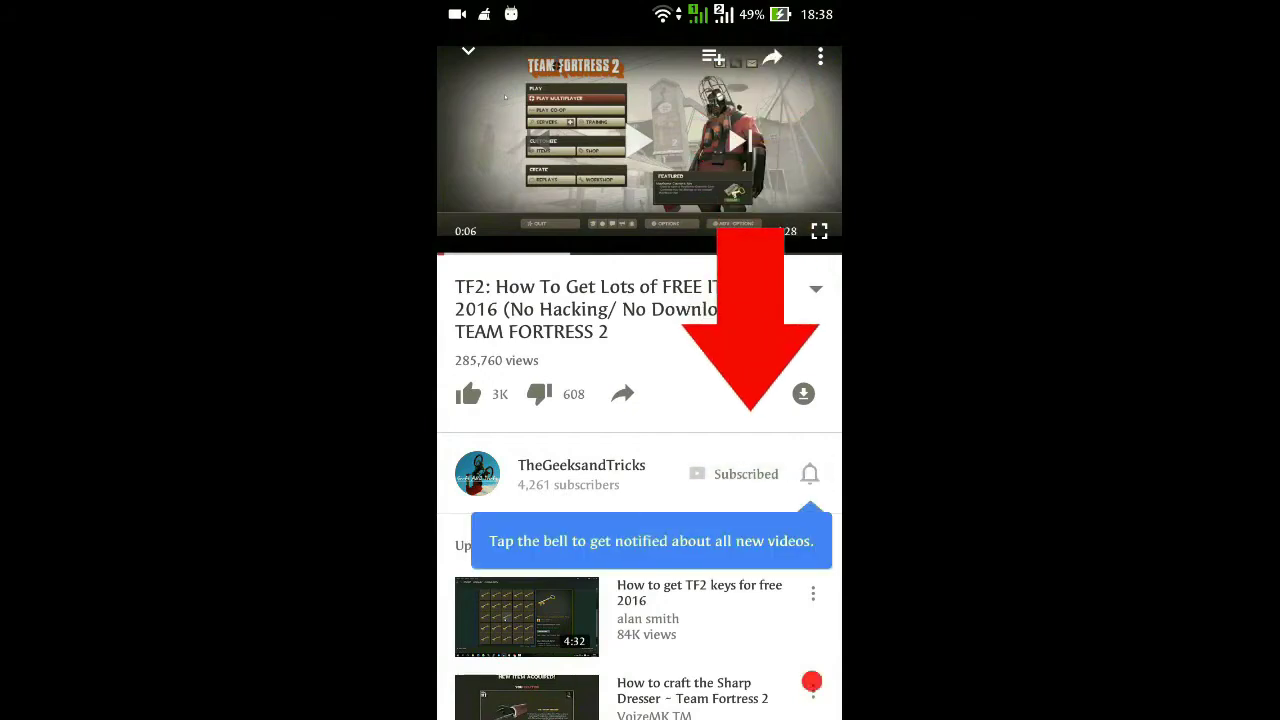
pyautogui.click(810, 476)
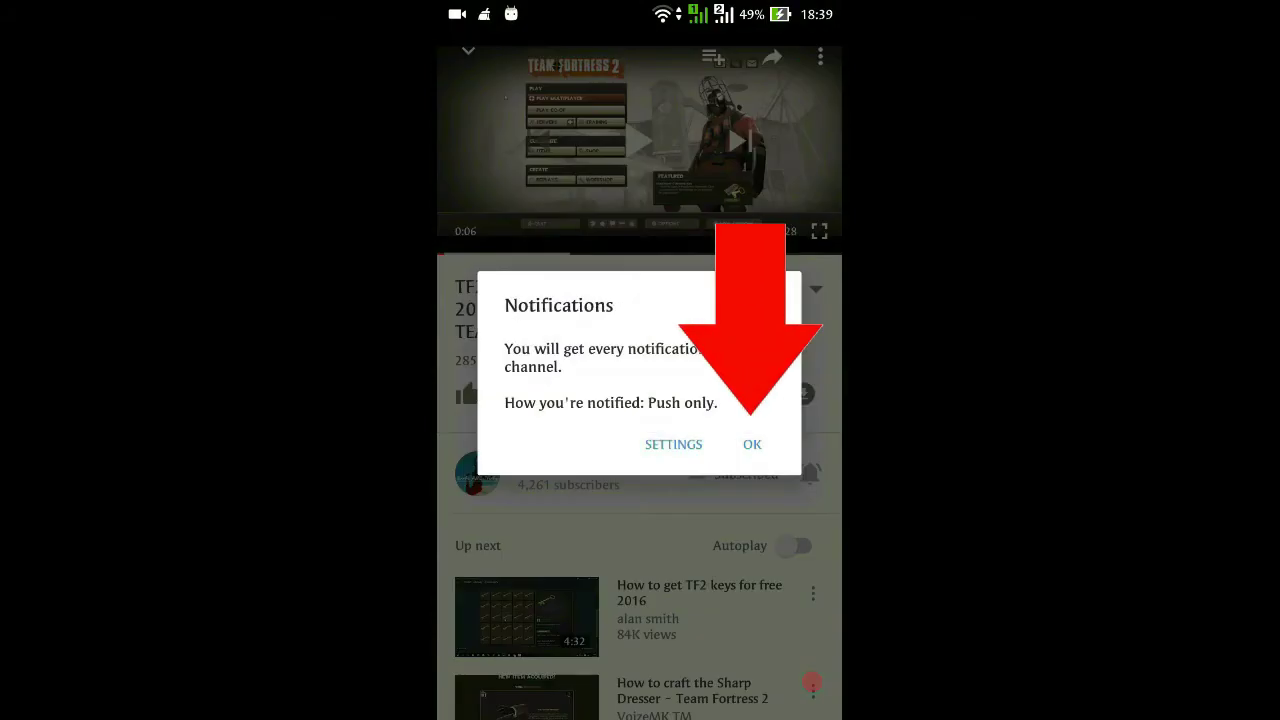
pyautogui.click(751, 443)
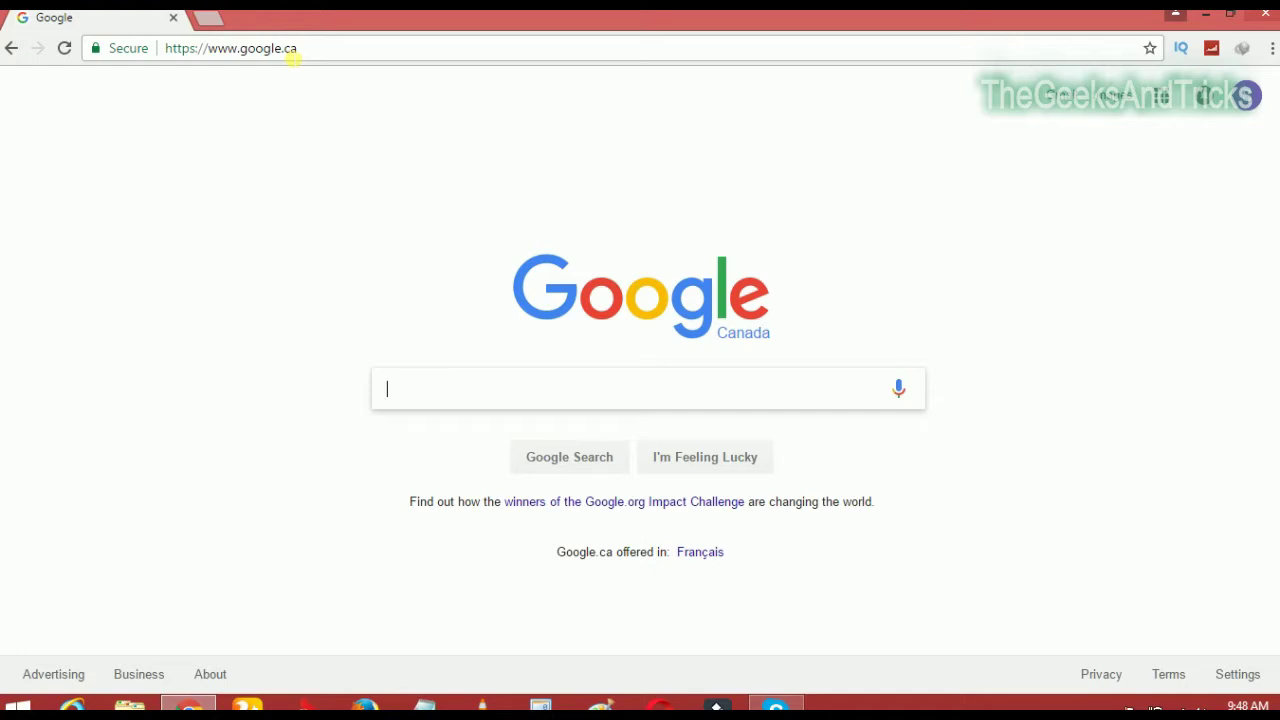
# Search Google for 'panzoid' and open the Panzoid website result
pyautogui.click(290, 52)
pyautogui.click(411, 389)
pyautogui.write('pan')
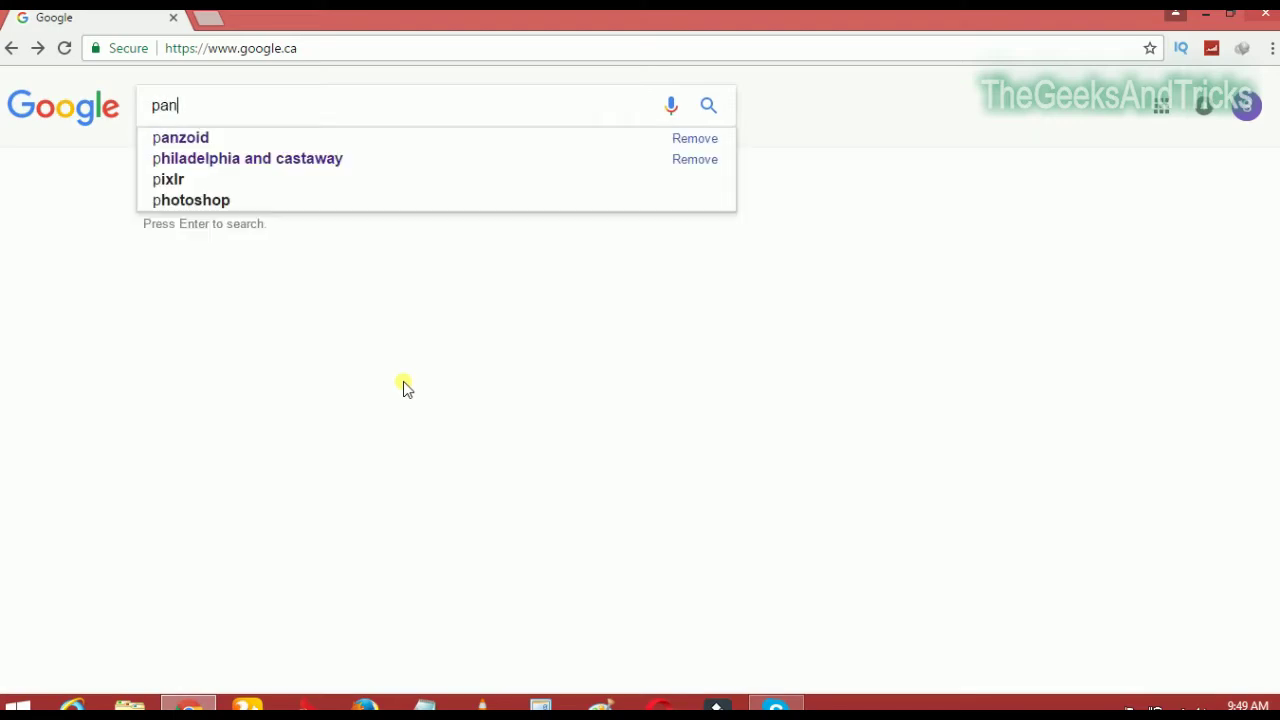
pyautogui.write('zoid')
pyautogui.press('Return')
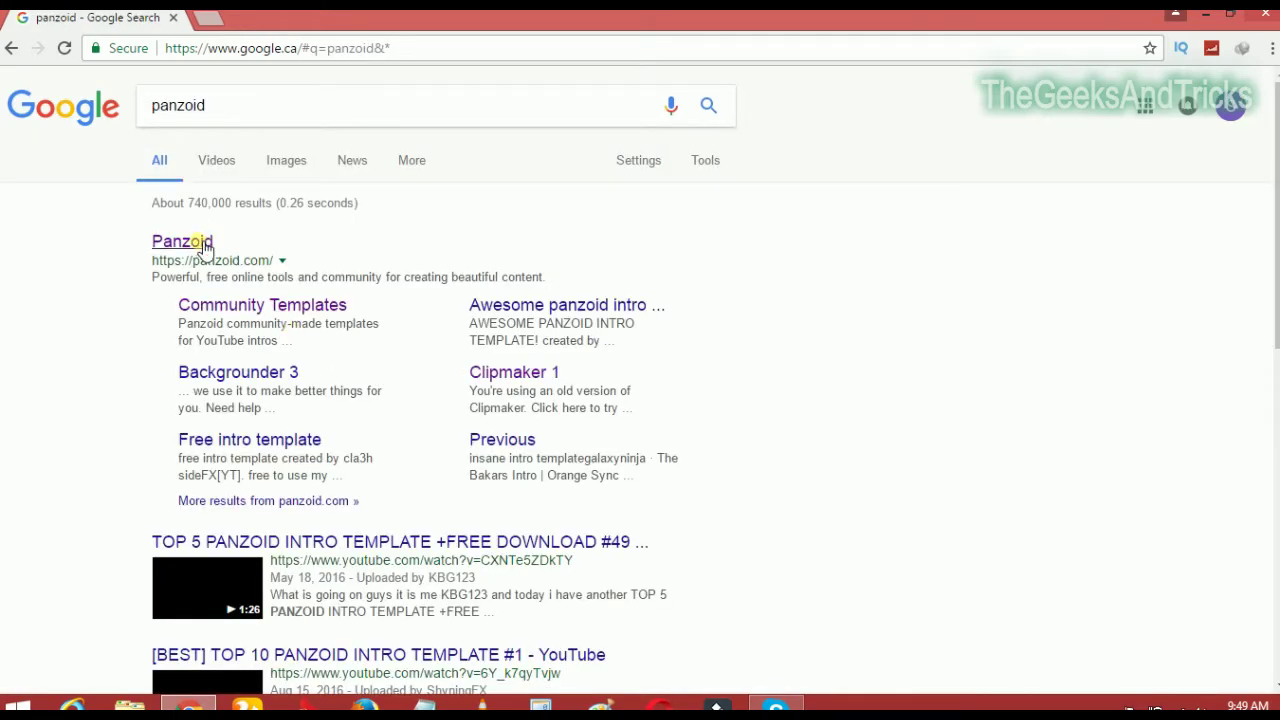
pyautogui.click(200, 247)
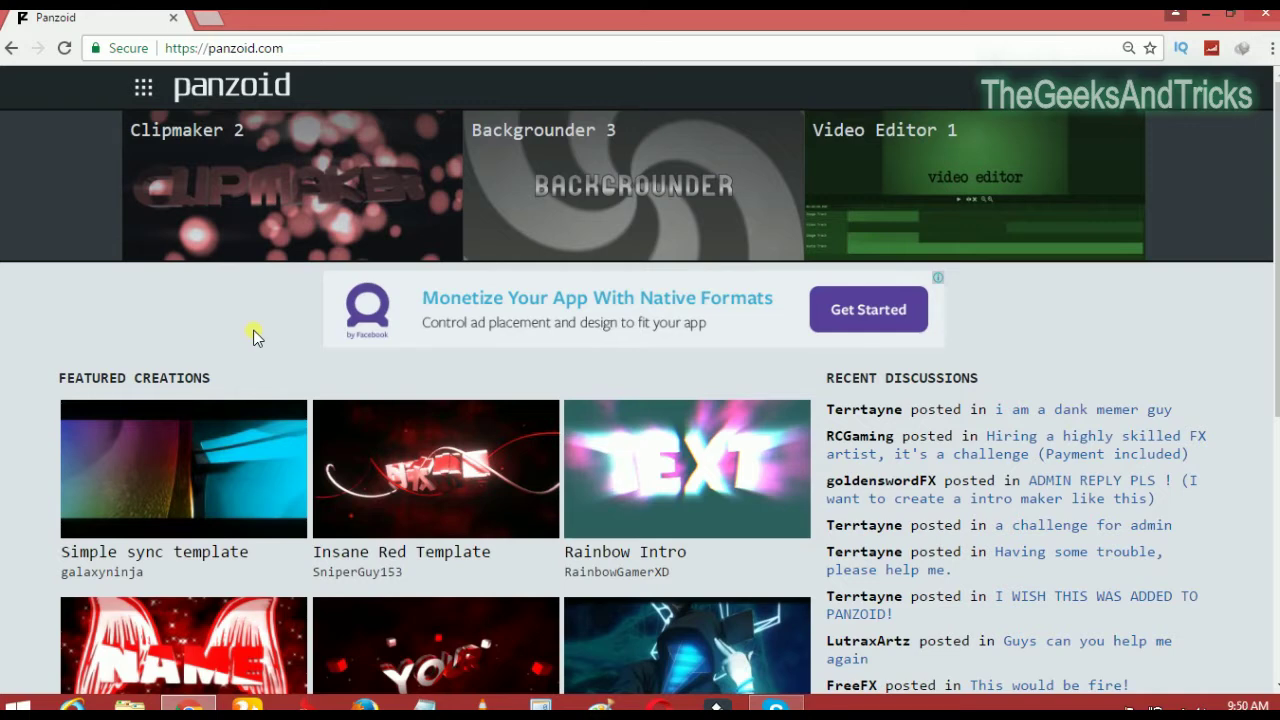
# Browse the Panzoid homepage and open the Simple sync template by galaxyninja
pyautogui.scroll(-2, 252, 335)
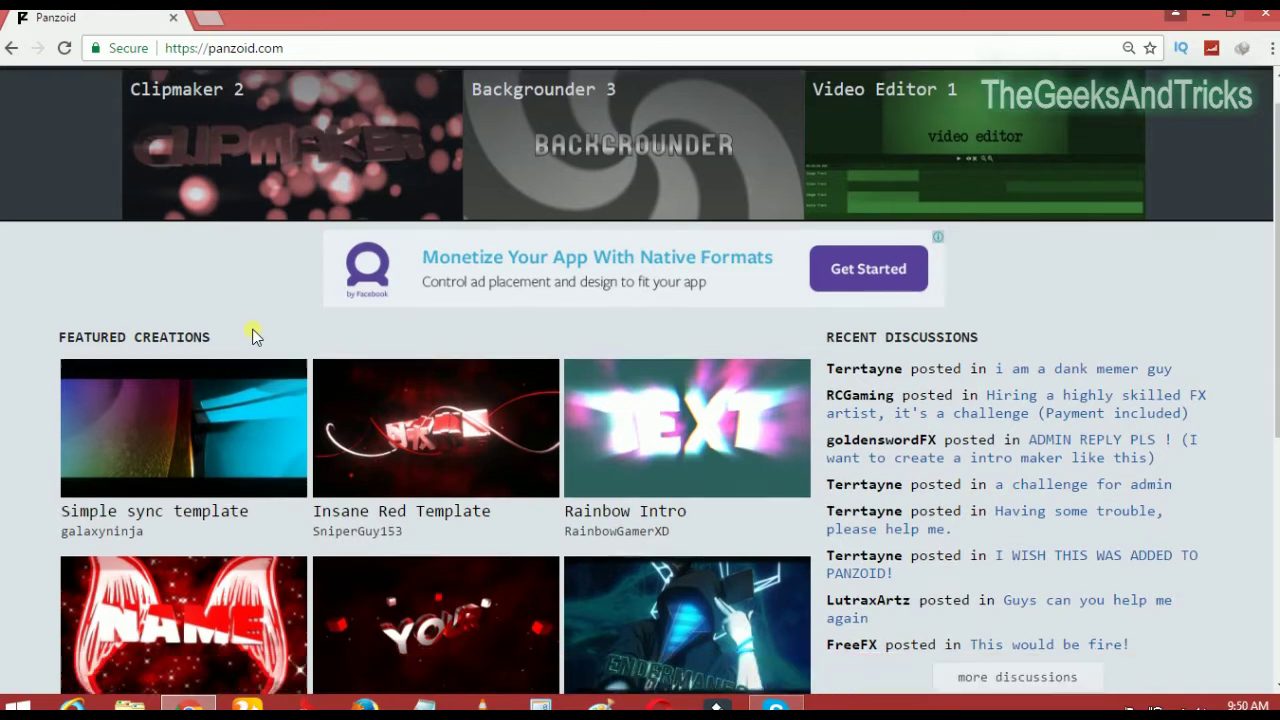
pyautogui.scroll(-2, 270, 370)
pyautogui.scroll(-2, 409, 486)
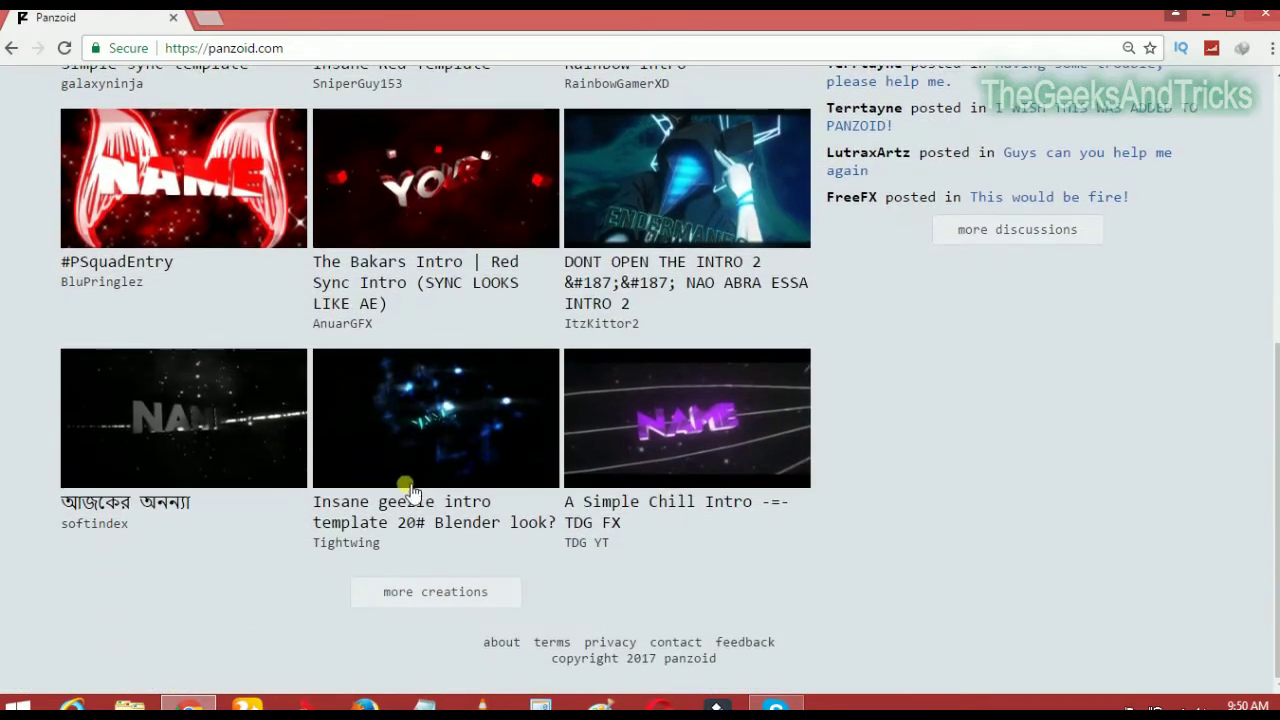
pyautogui.scroll(5, 85, 310)
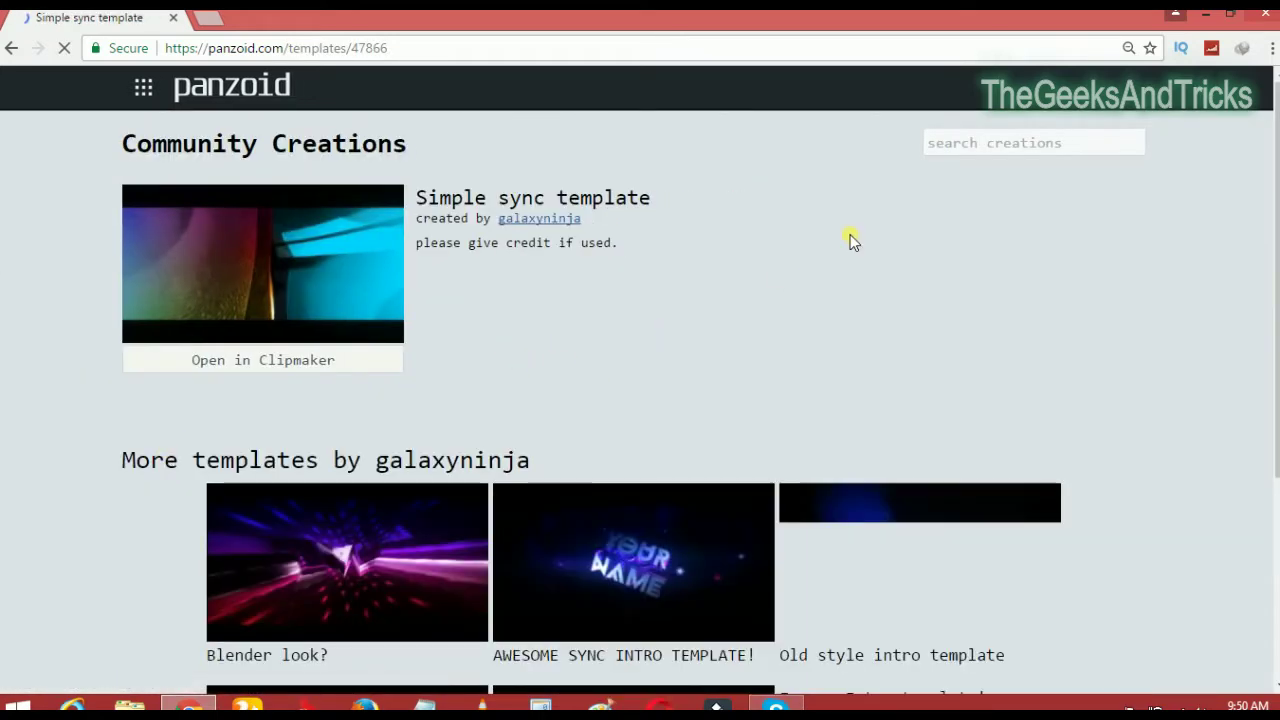
pyautogui.click(998, 146)
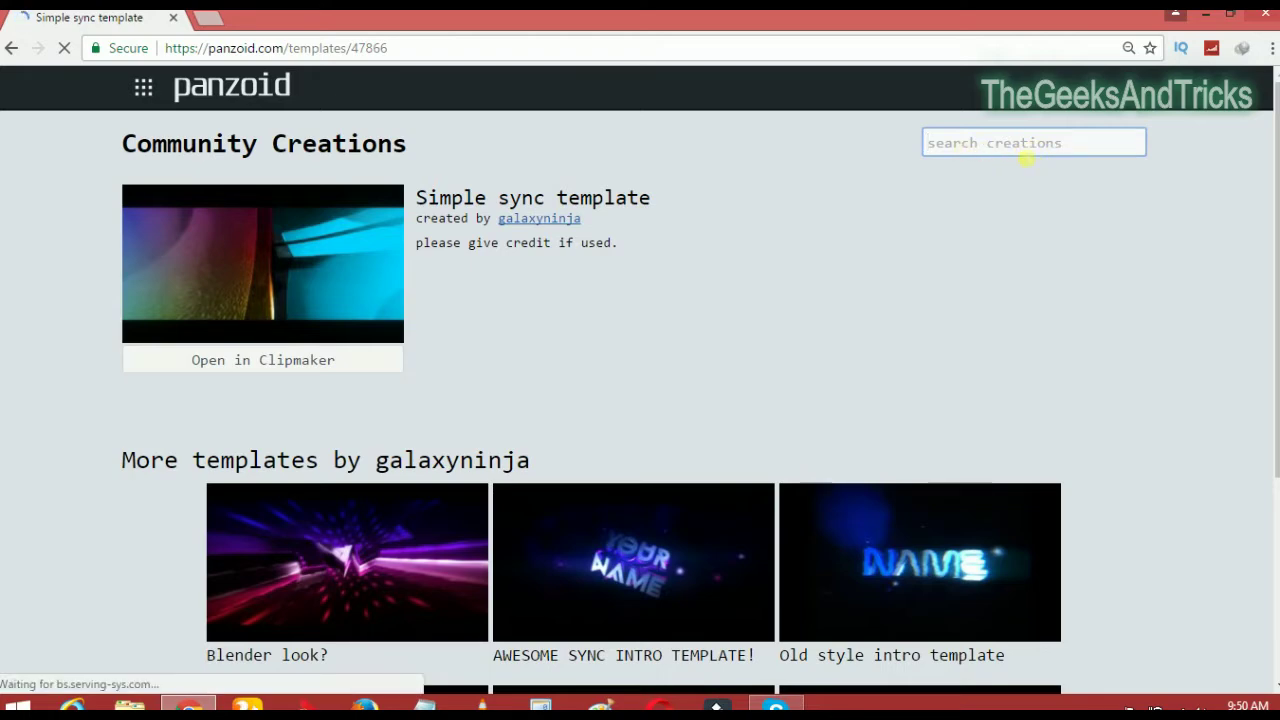
pyautogui.scroll(-3, 873, 325)
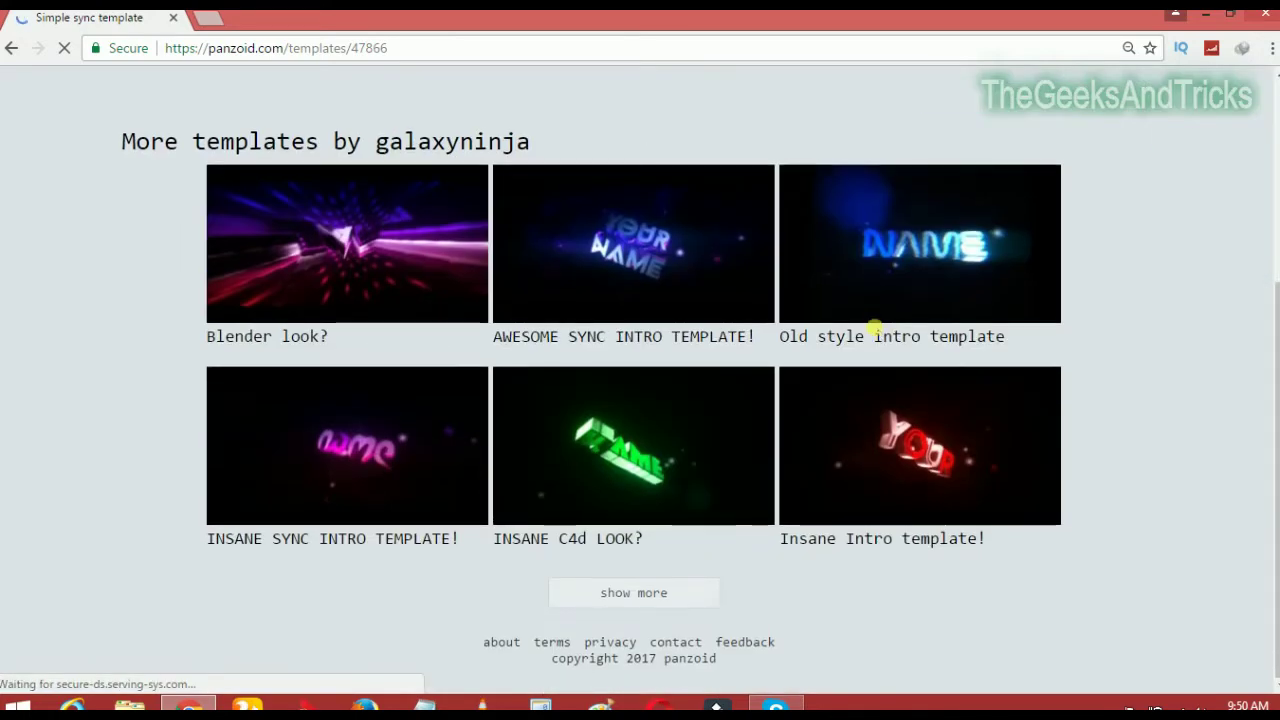
pyautogui.scroll(3, 977, 366)
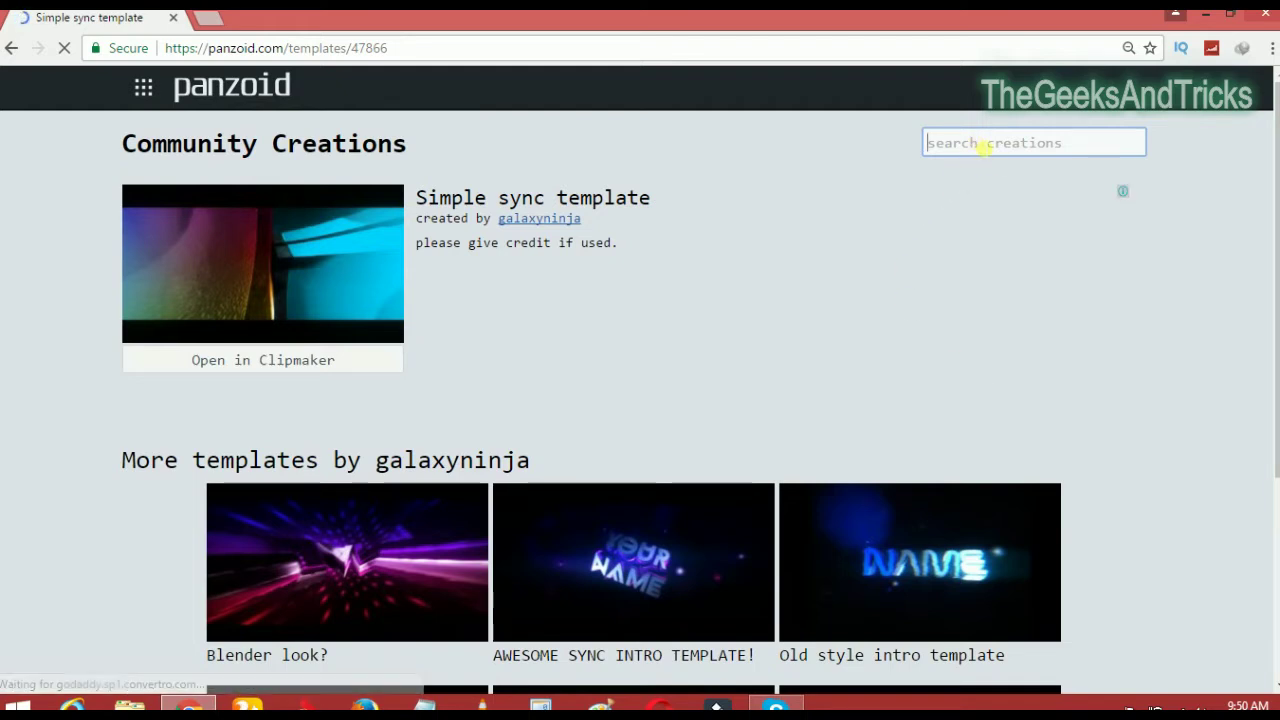
# Search community templates for 'car', look through the results, then search 'game' instead
pyautogui.click(985, 145)
pyautogui.write('ca')
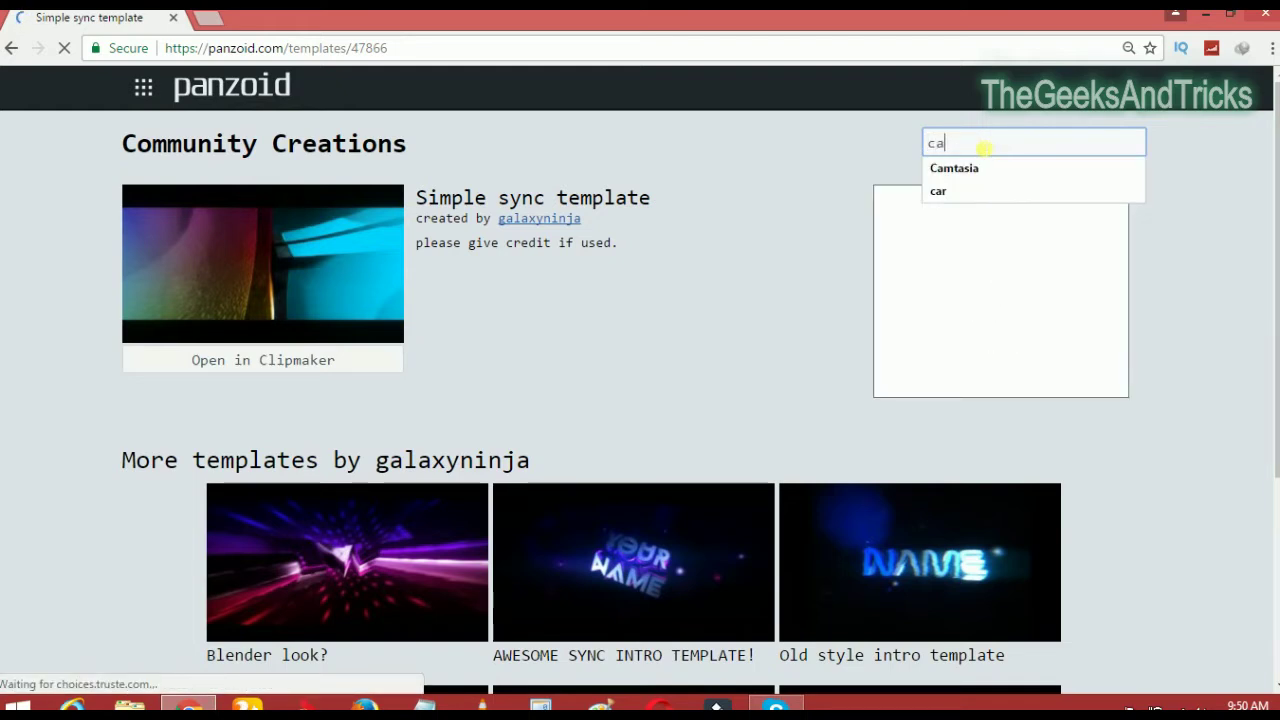
pyautogui.write('r')
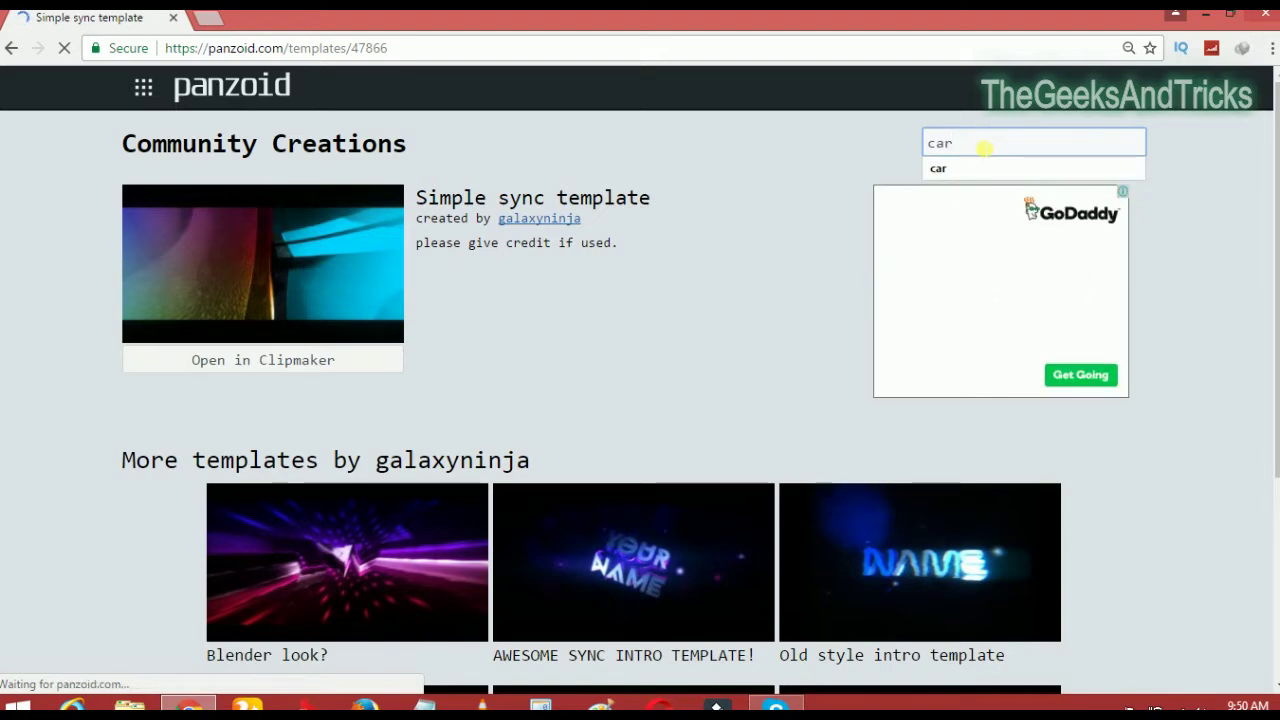
pyautogui.press('Return')
pyautogui.scroll(-1, 470, 355)
pyautogui.scroll(-2, 470, 355)
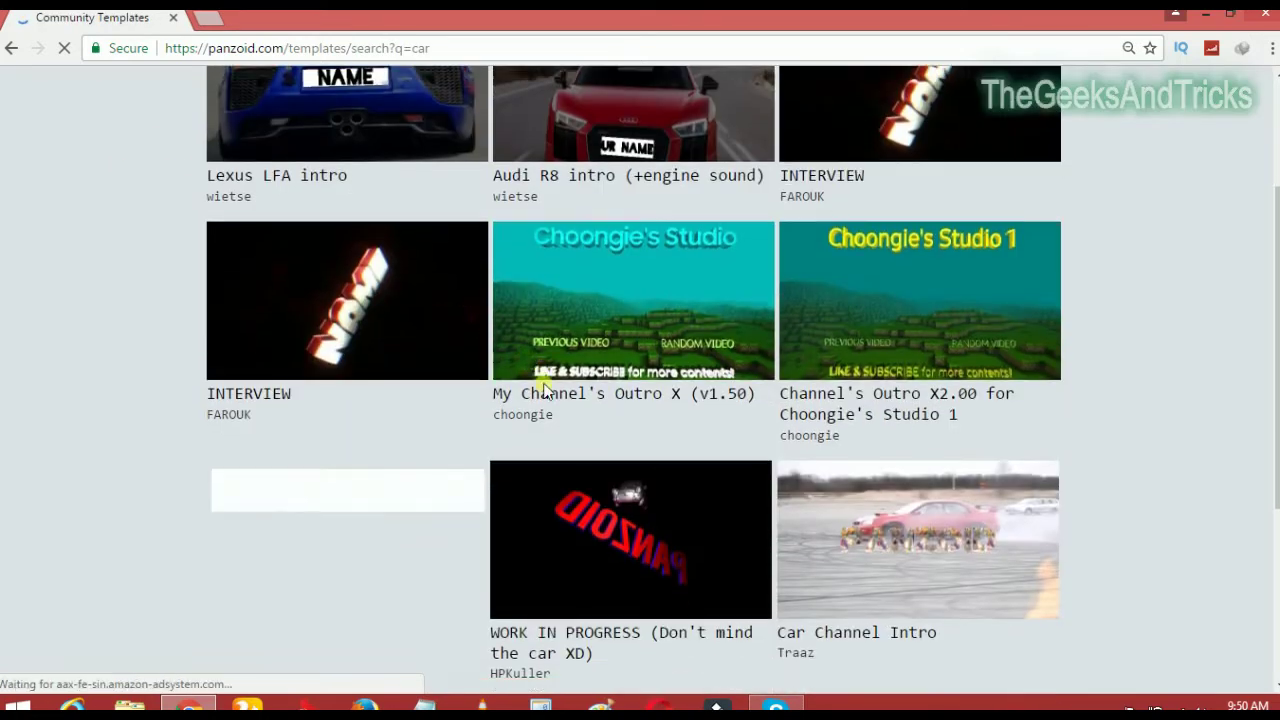
pyautogui.scroll(-2, 569, 409)
pyautogui.scroll(-1, 569, 409)
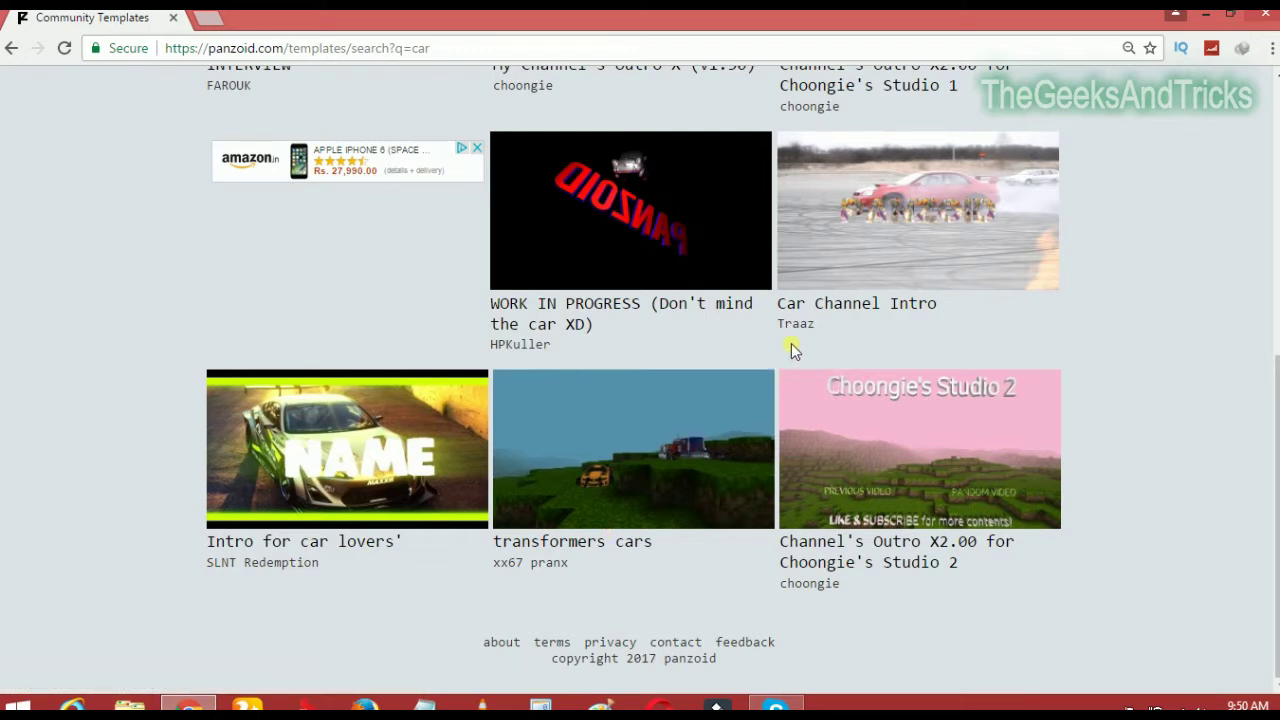
pyautogui.scroll(5, 791, 343)
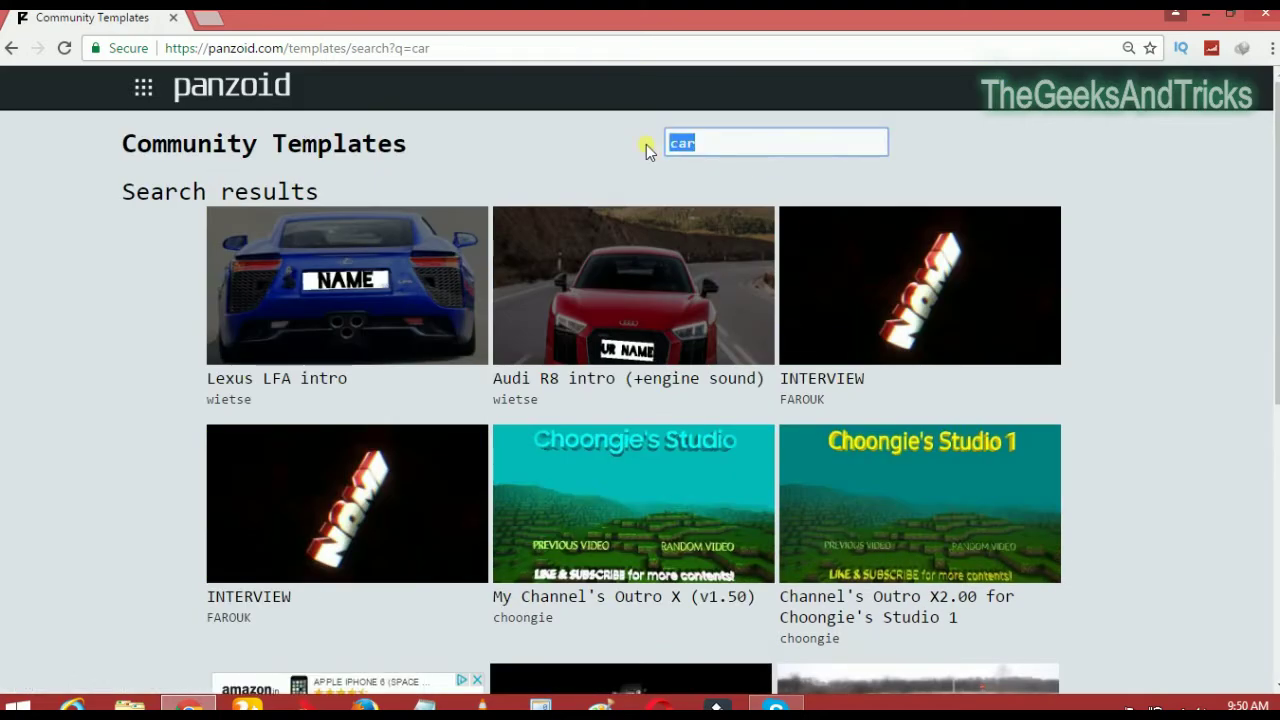
pyautogui.write('game')
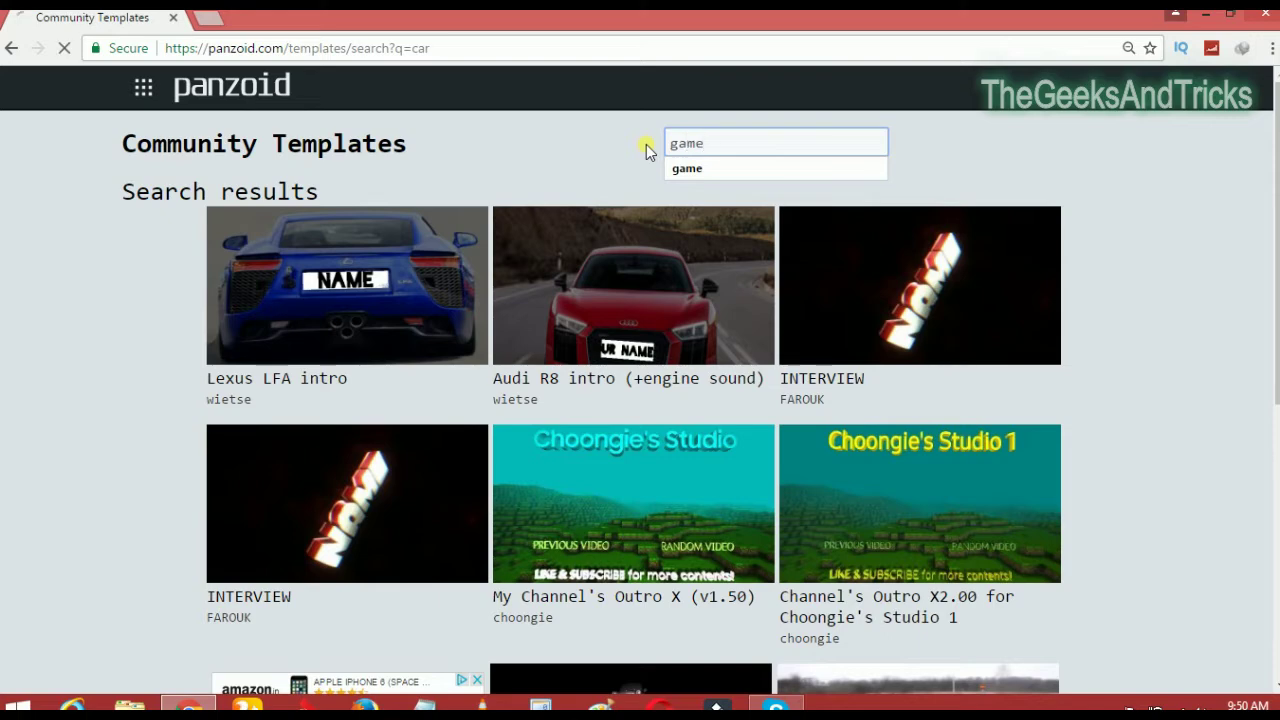
pyautogui.press('Return')
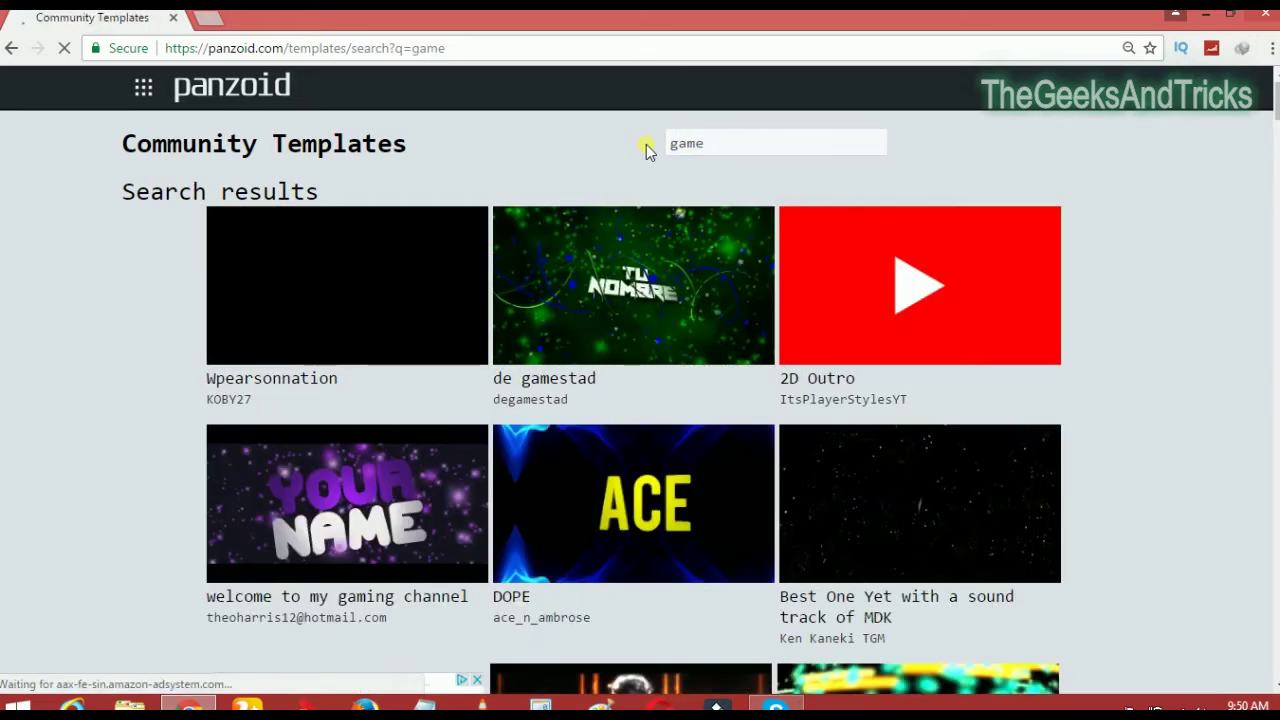
# Scroll through the game template results to reach the Breinaald Games template
pyautogui.scroll(-2, 623, 414)
pyautogui.scroll(-3, 553, 396)
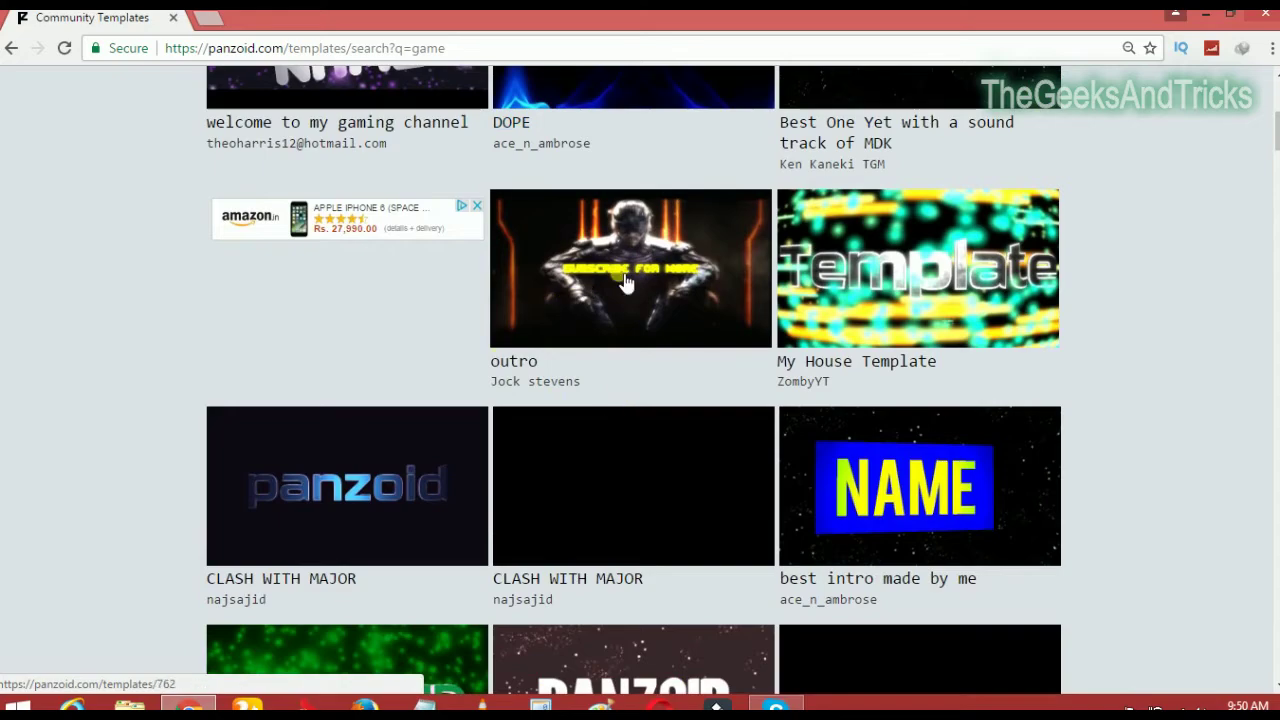
pyautogui.scroll(-4, 623, 284)
pyautogui.scroll(-4, 514, 434)
pyautogui.scroll(-1, 558, 435)
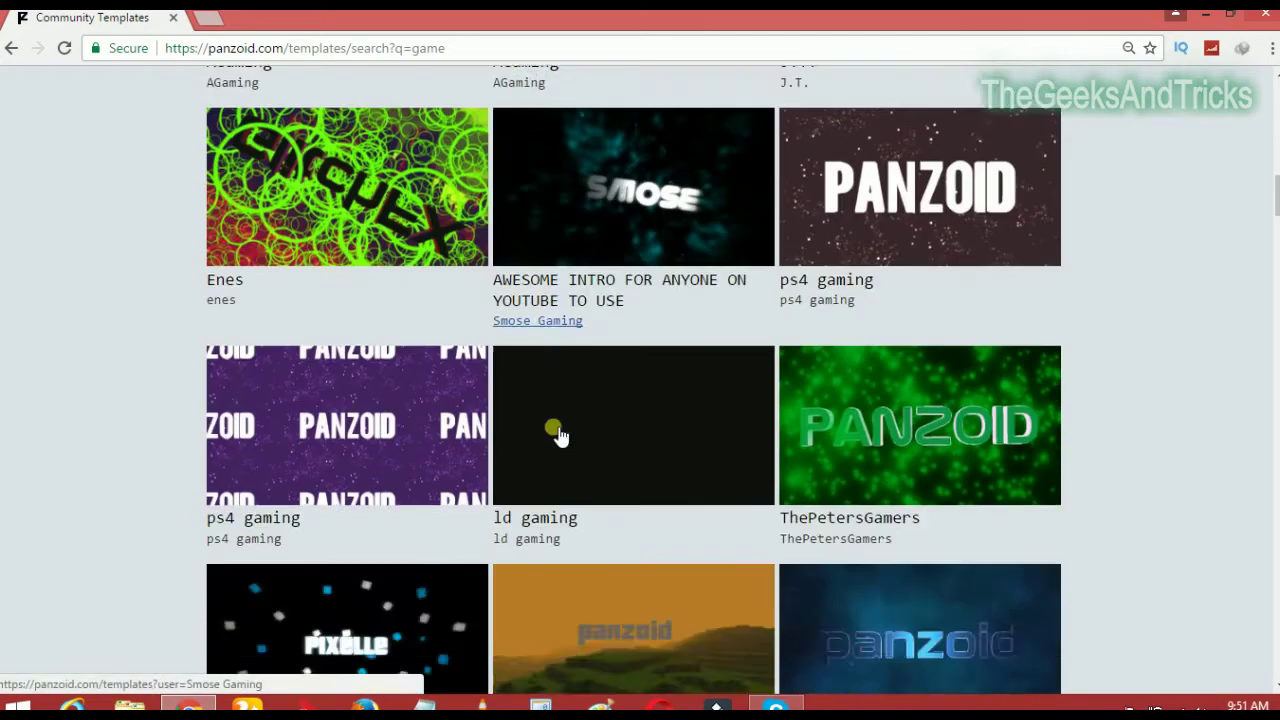
pyautogui.scroll(-4, 558, 435)
pyautogui.scroll(-4, 558, 435)
pyautogui.scroll(-4, 560, 435)
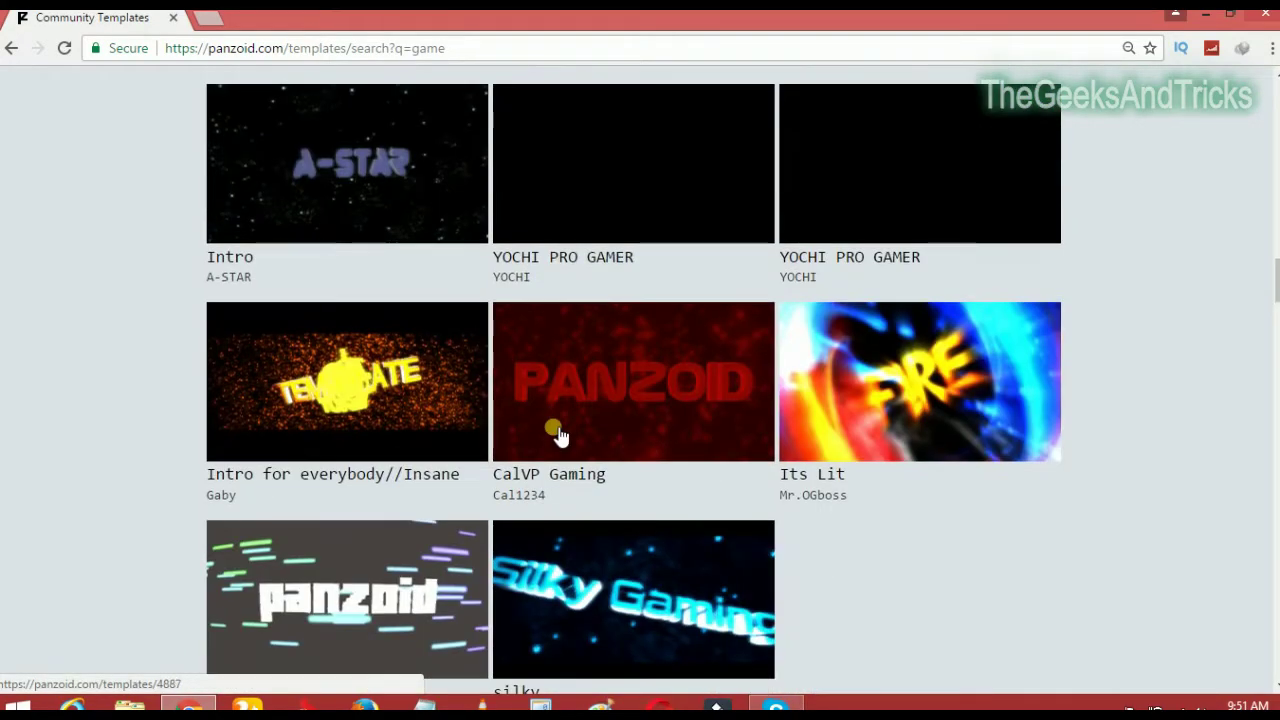
pyautogui.scroll(-3, 560, 435)
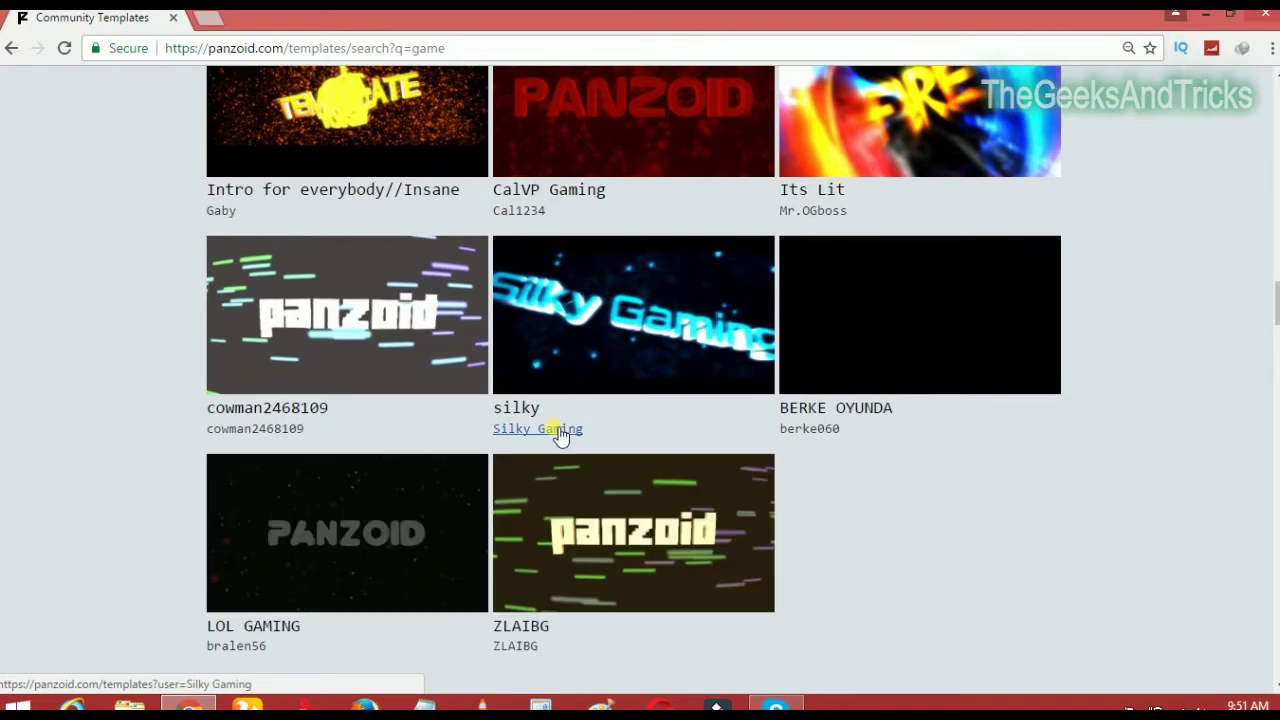
pyautogui.scroll(-4, 622, 440)
pyautogui.scroll(3, 693, 458)
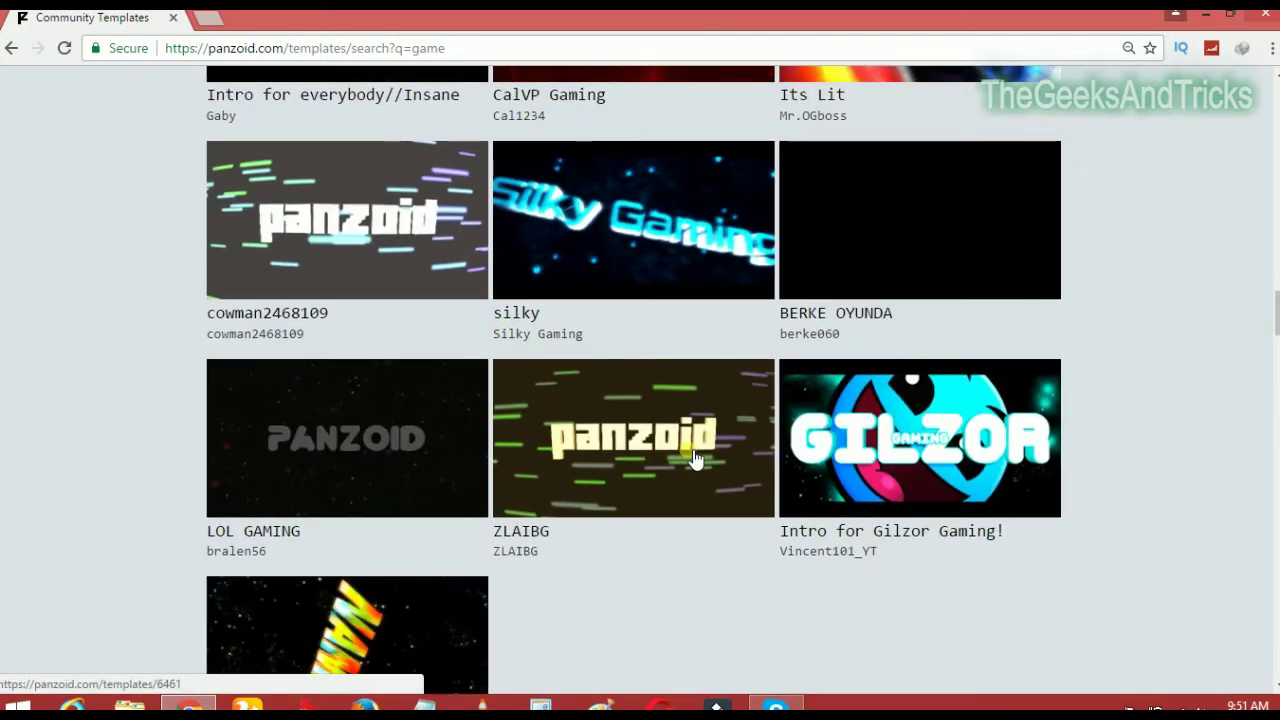
pyautogui.scroll(3, 908, 371)
pyautogui.scroll(5, 903, 369)
pyautogui.scroll(3, 935, 408)
pyautogui.scroll(-2, 930, 390)
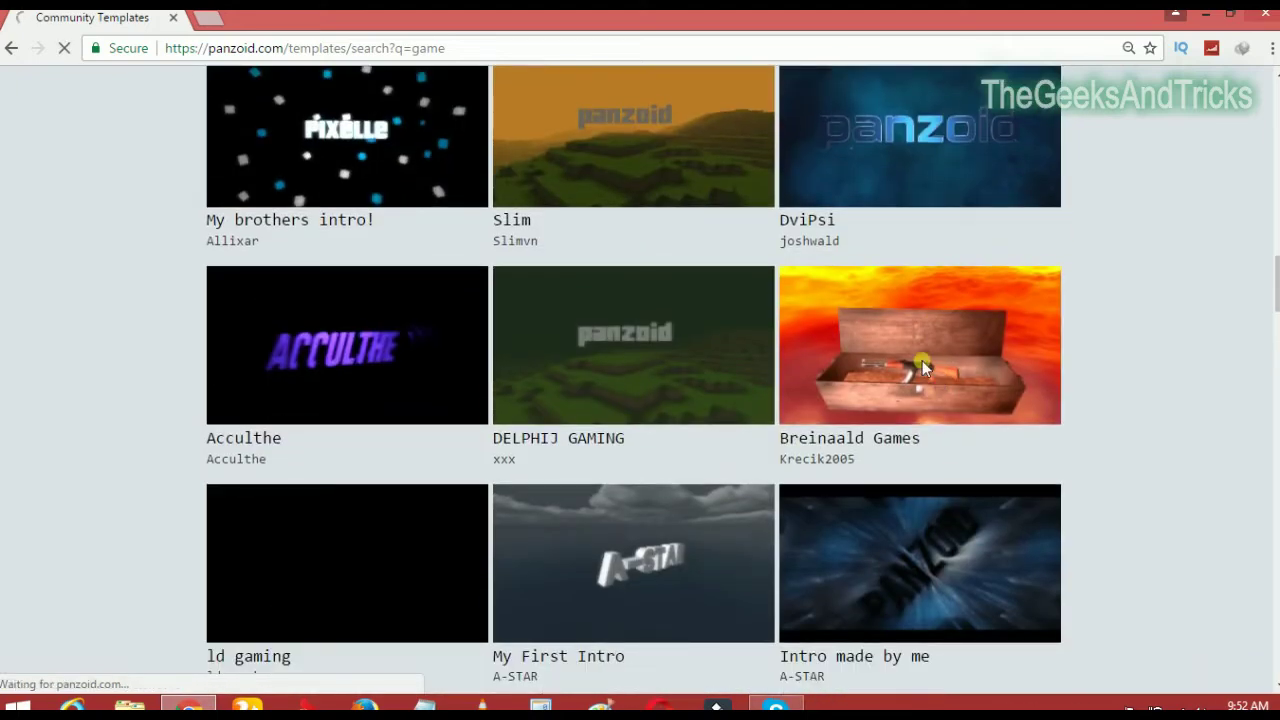
pyautogui.scroll(-1, 452, 421)
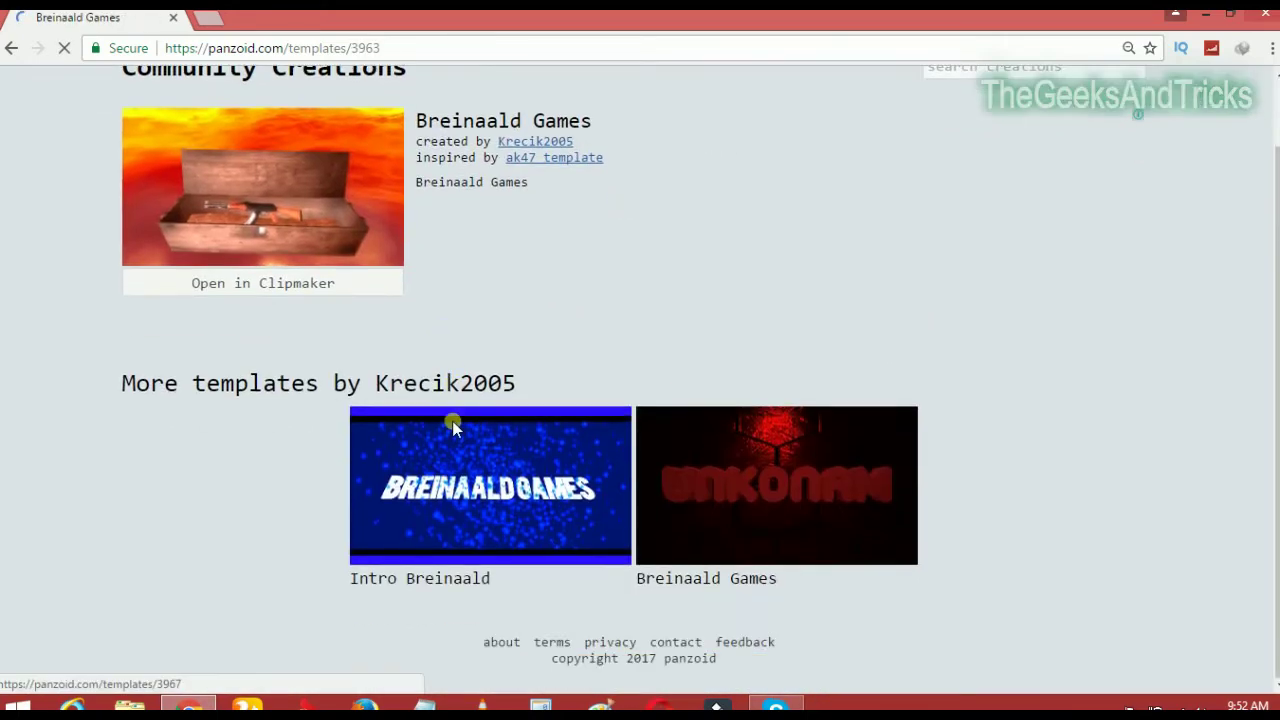
pyautogui.scroll(1, 500, 327)
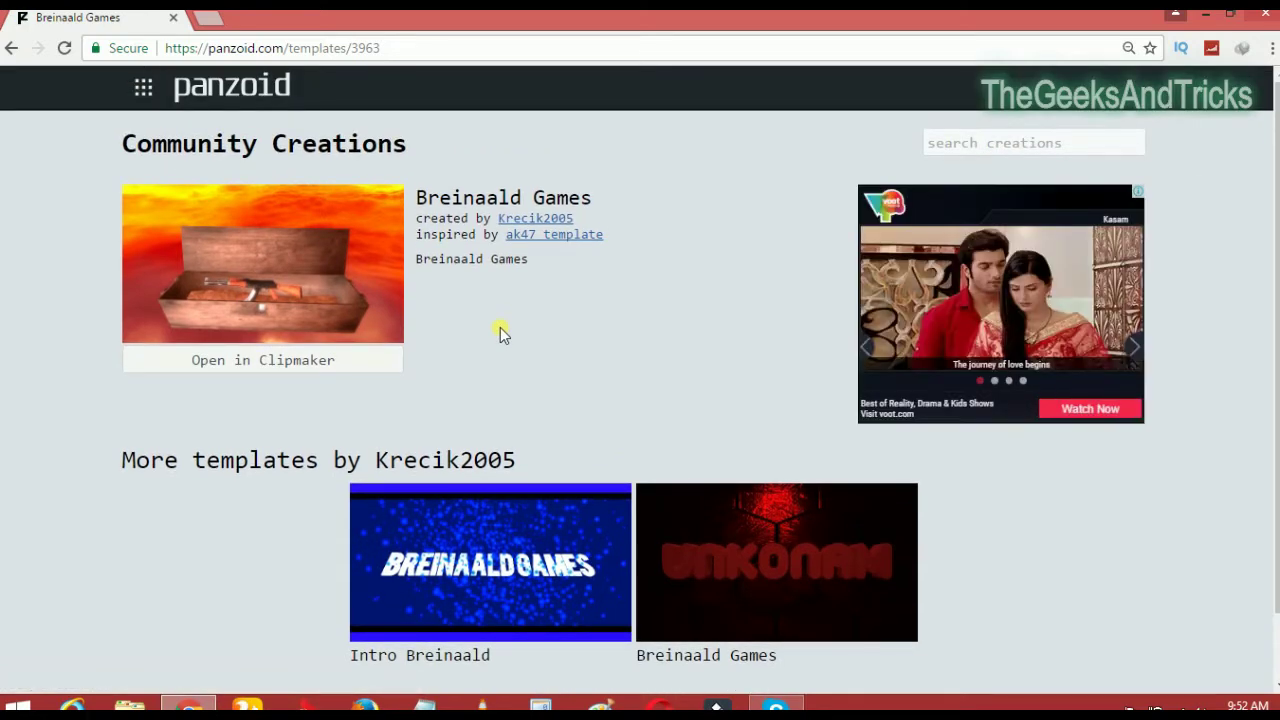
# Open the Breinaald Games template in Clipmaker in a new tab, returning to its page
pyautogui.click(287, 366)
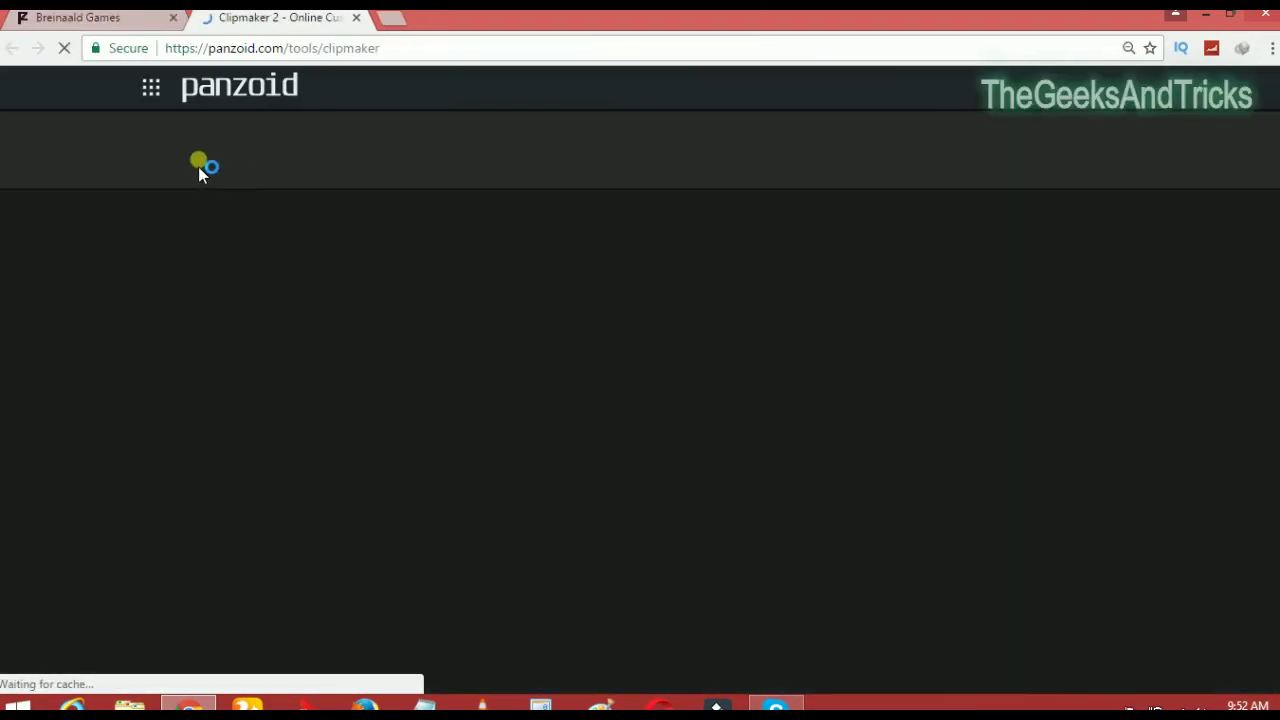
pyautogui.hotkey('ctrl', 'shift', 'Tab')
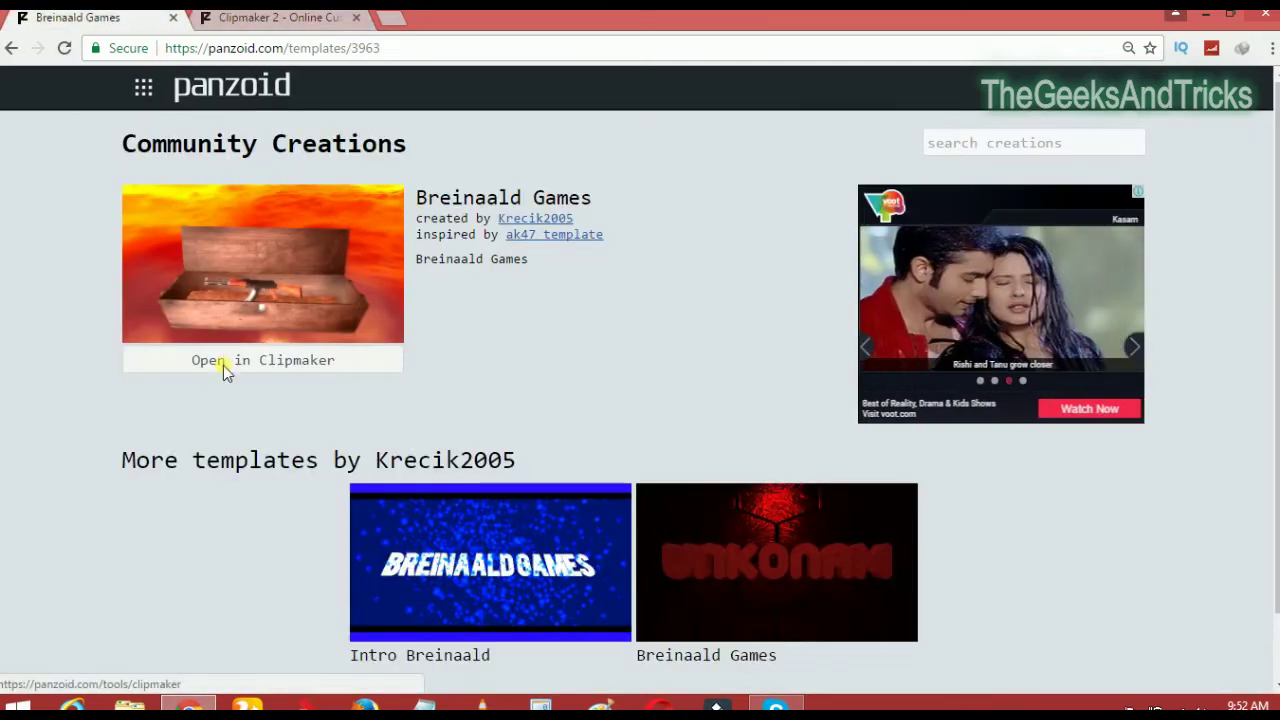
pyautogui.rightClick(223, 368)
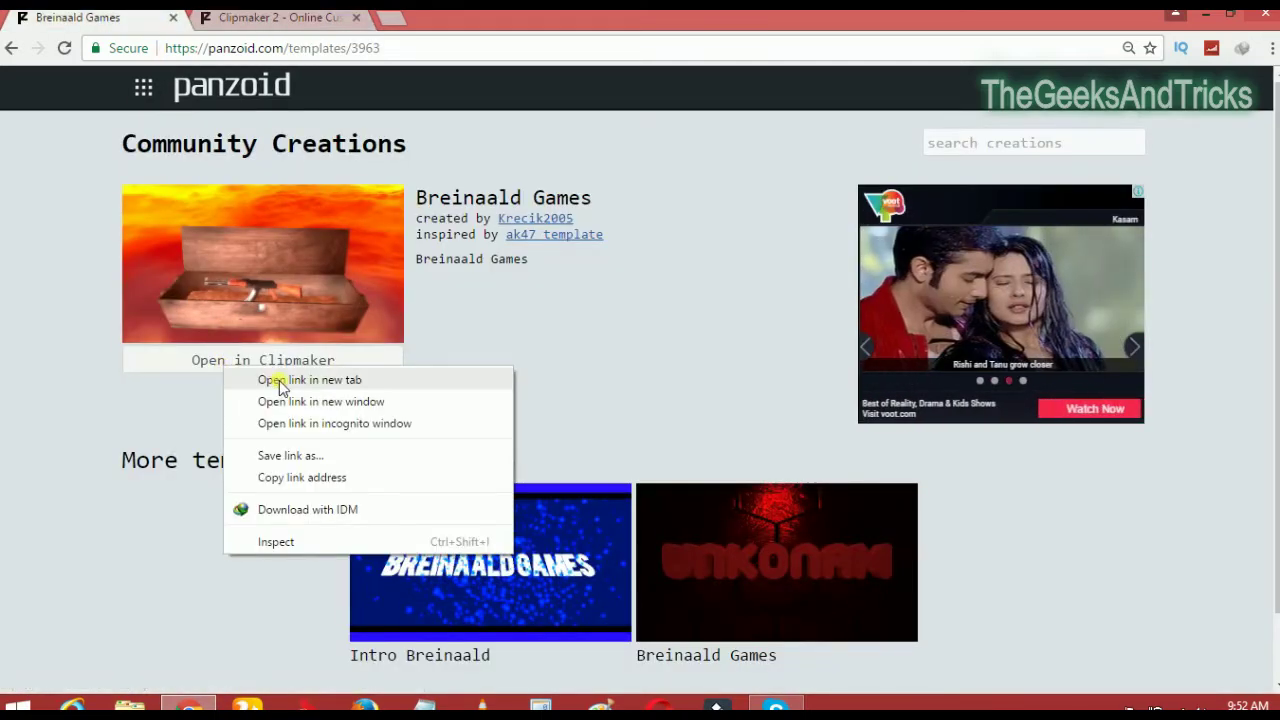
# Switch to the Clipmaker 2 tab and play the coffin template with render preview on
pyautogui.click(155, 407)
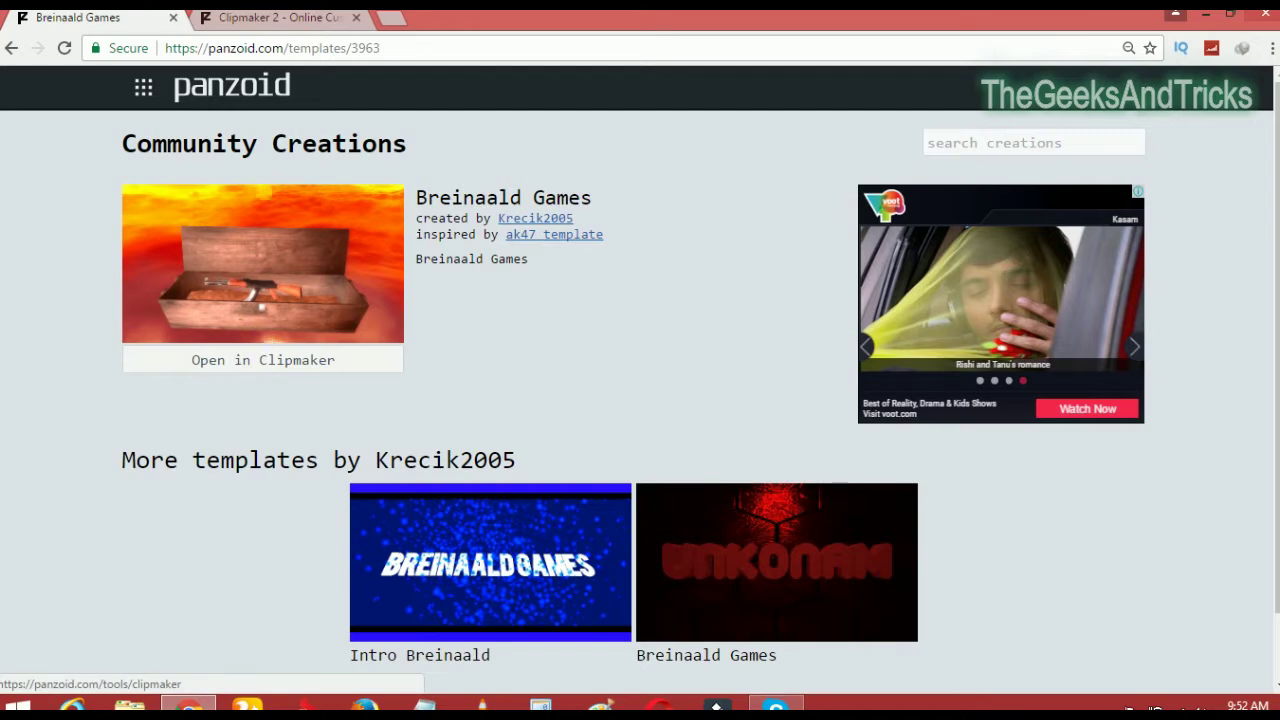
pyautogui.click(280, 18)
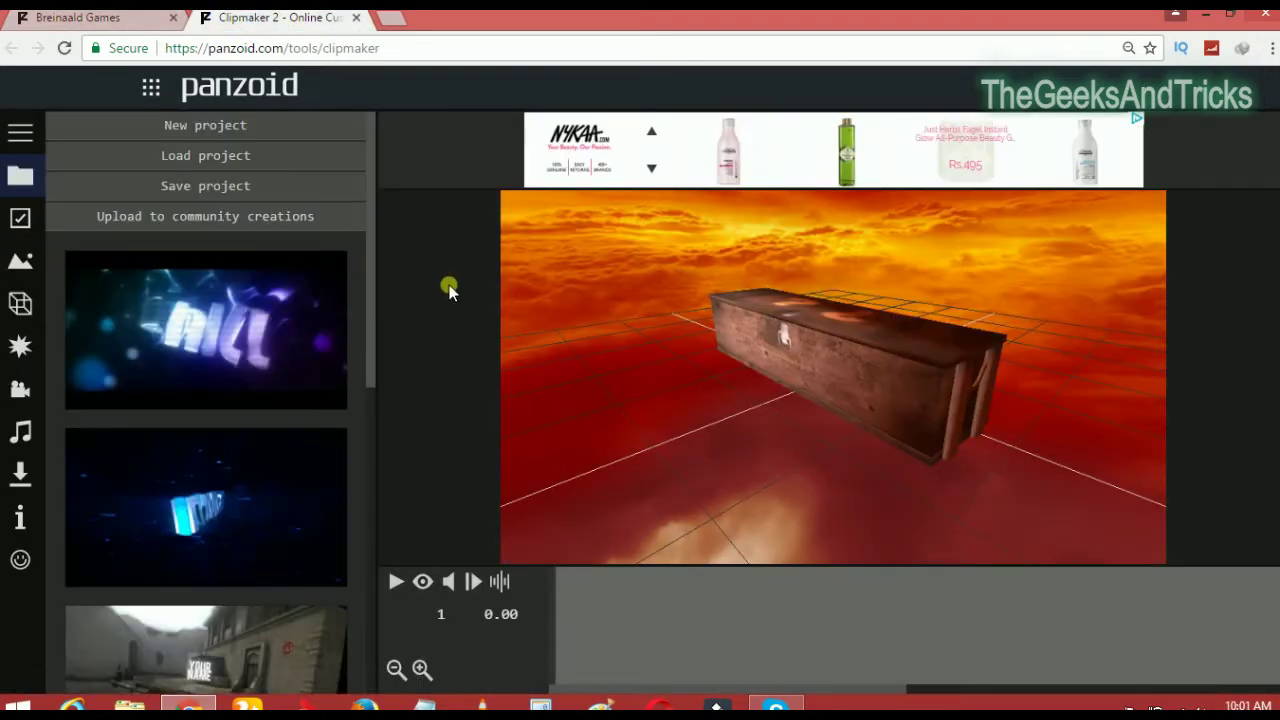
pyautogui.click(425, 584)
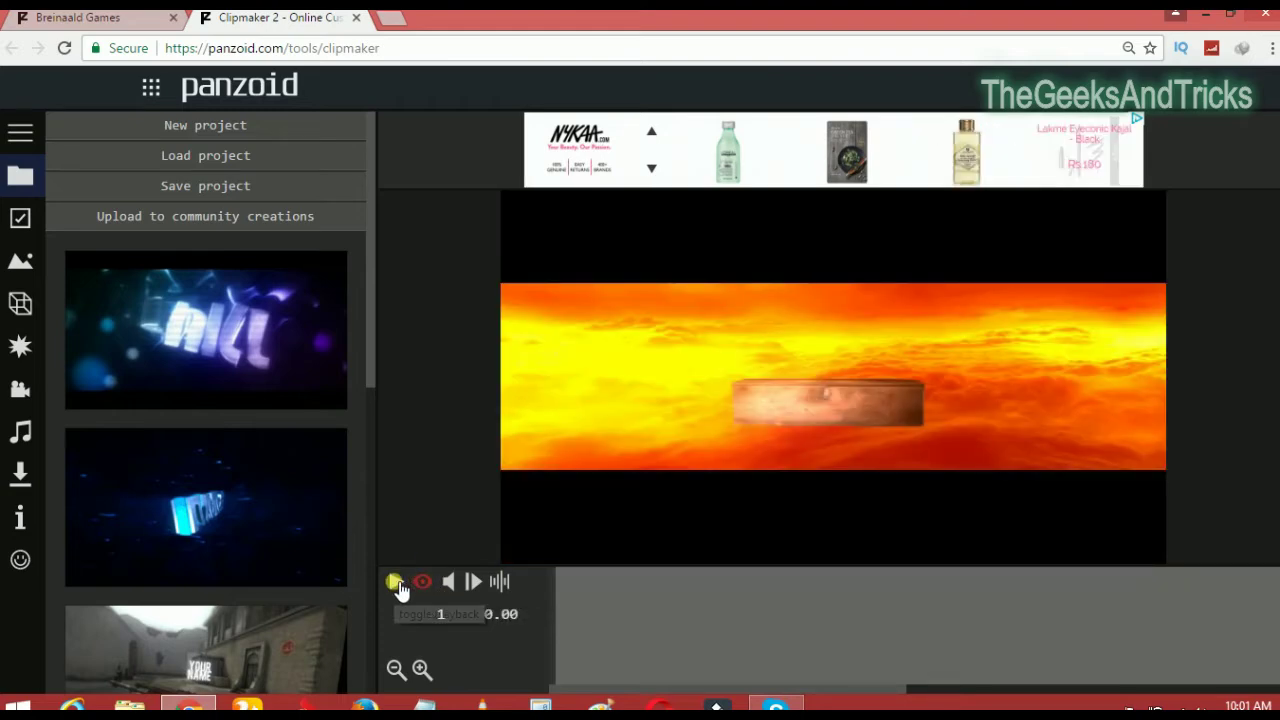
pyautogui.click(395, 582)
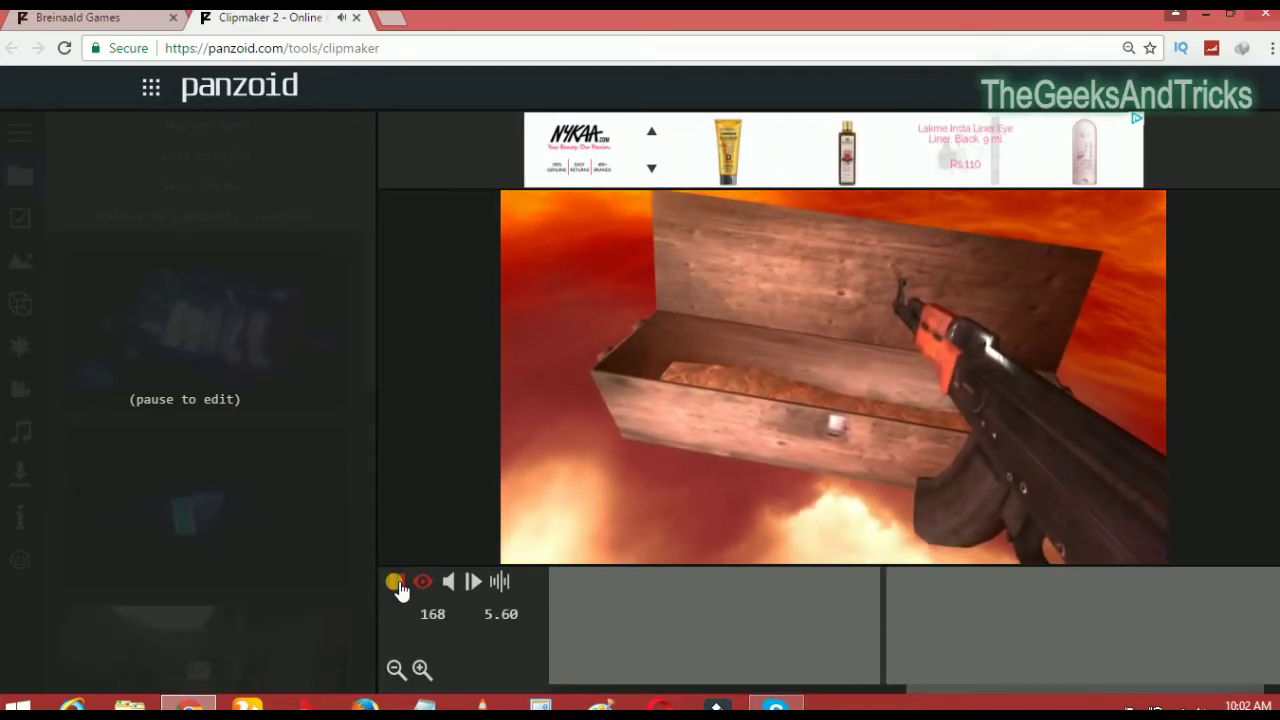
# Pause the coffin preview and load the AK-47 template with YOUR NAME text
pyautogui.click(397, 584)
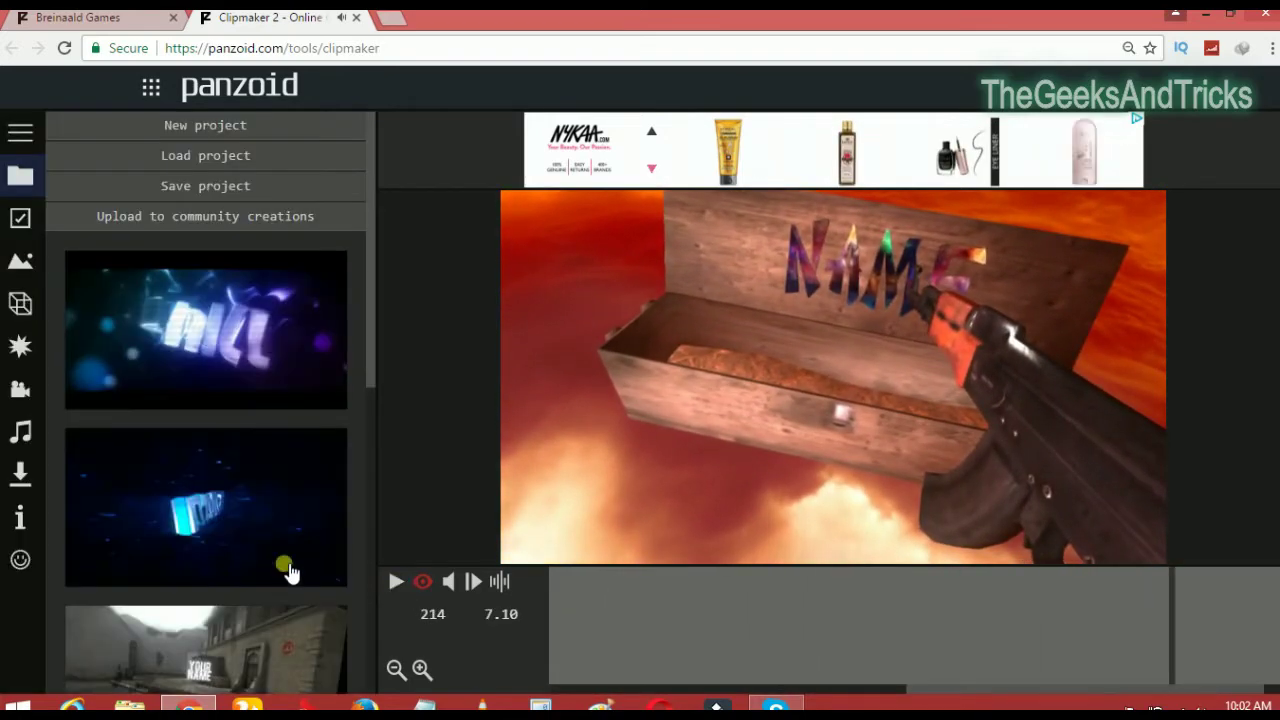
pyautogui.scroll(-4, 251, 551)
pyautogui.scroll(-1, 236, 578)
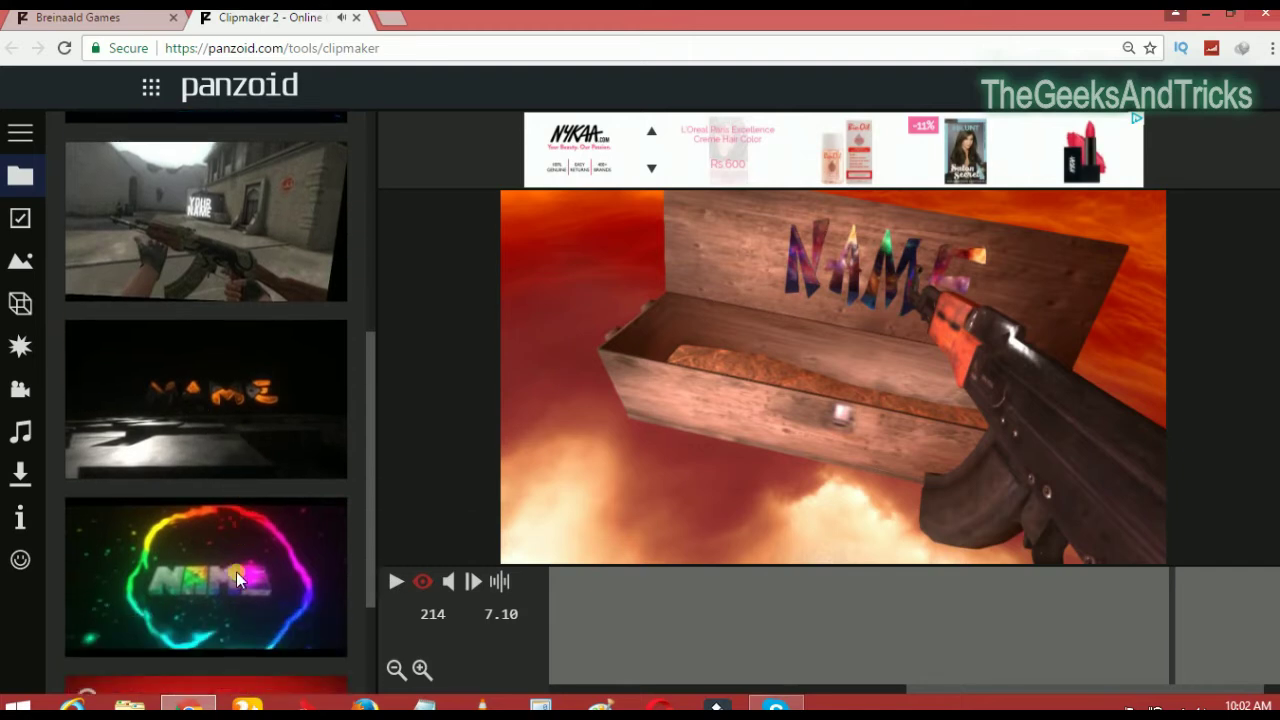
pyautogui.click(249, 212)
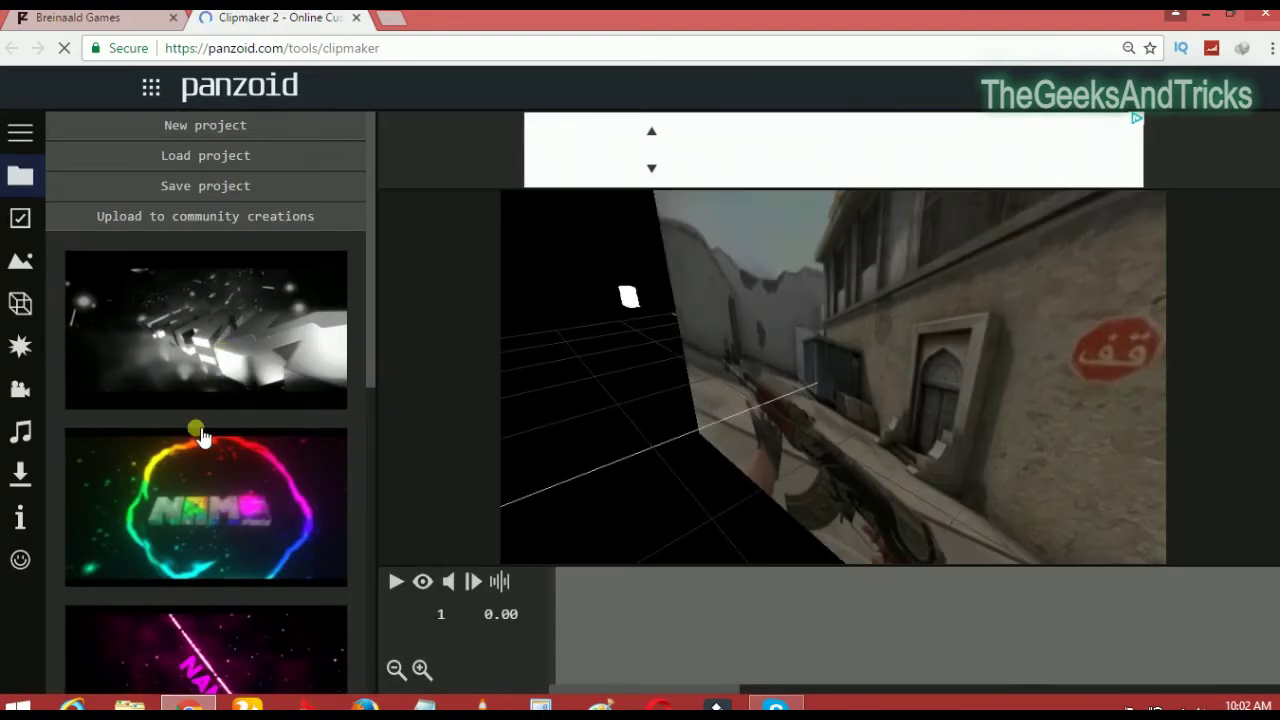
# Play the AK-47 template with render preview on, then stop playback
pyautogui.scroll(-3, 200, 440)
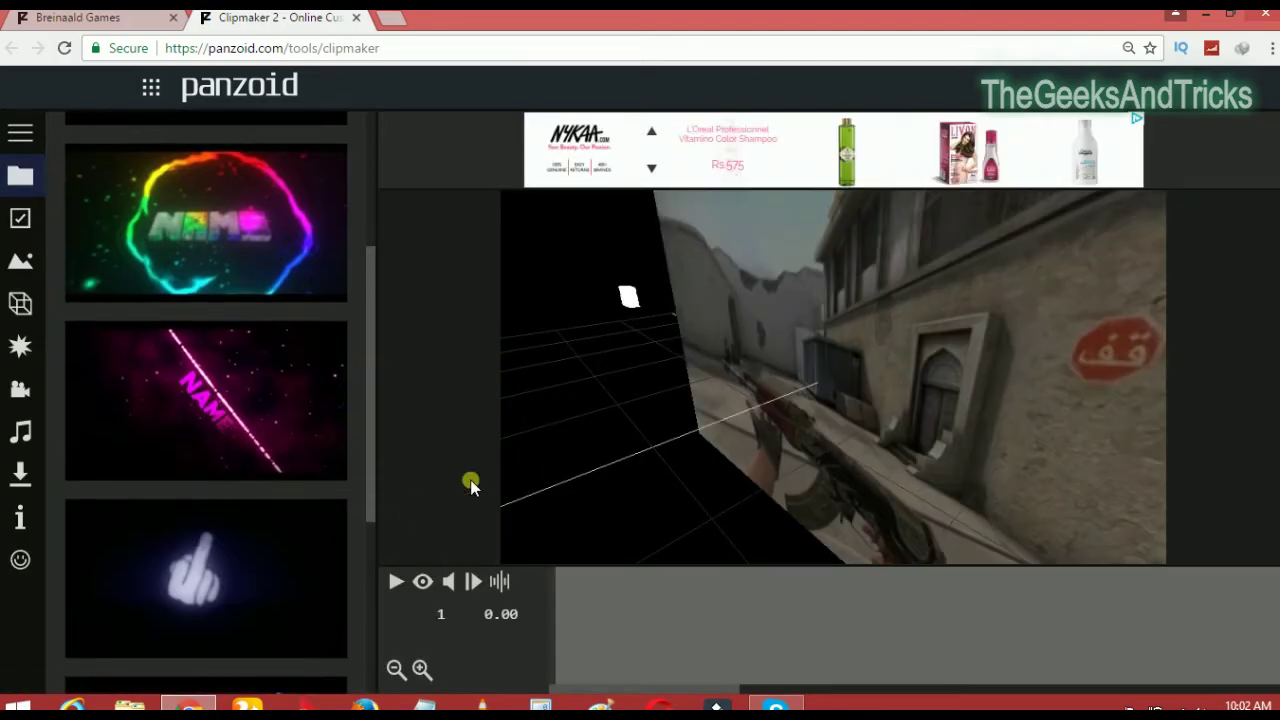
pyautogui.scroll(-4, 330, 480)
pyautogui.scroll(7, 245, 465)
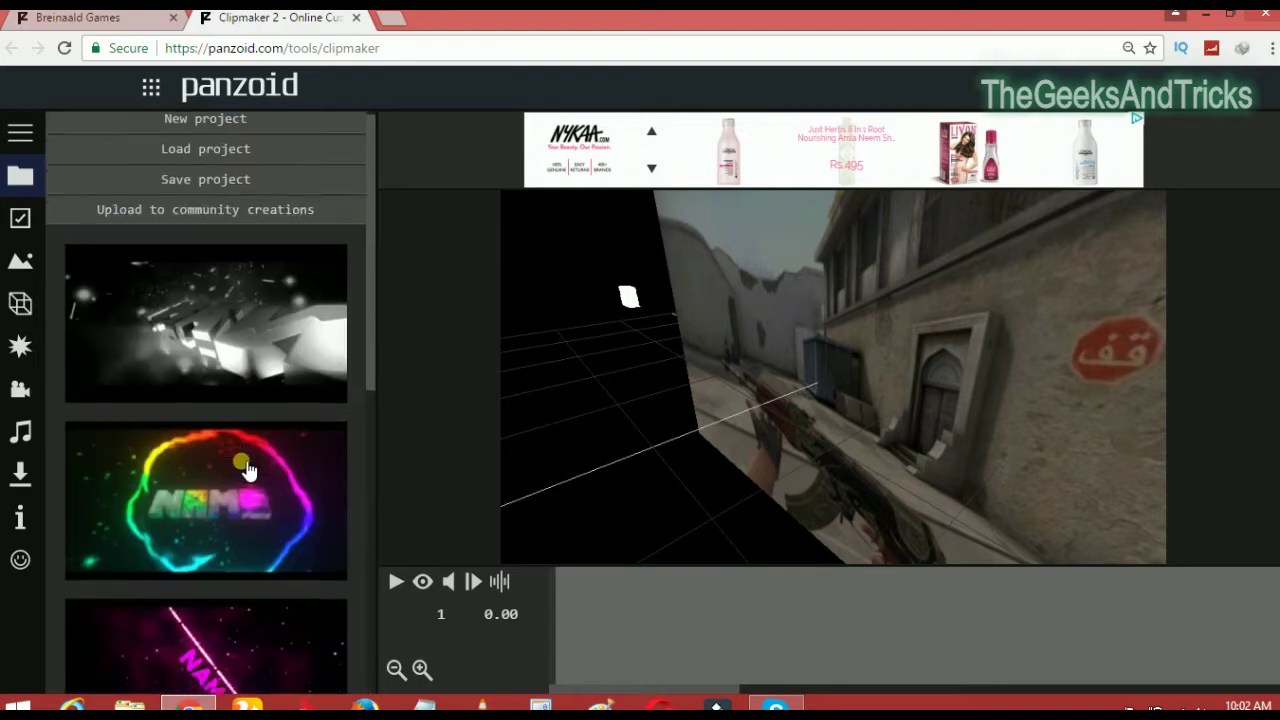
pyautogui.scroll(-5, 300, 560)
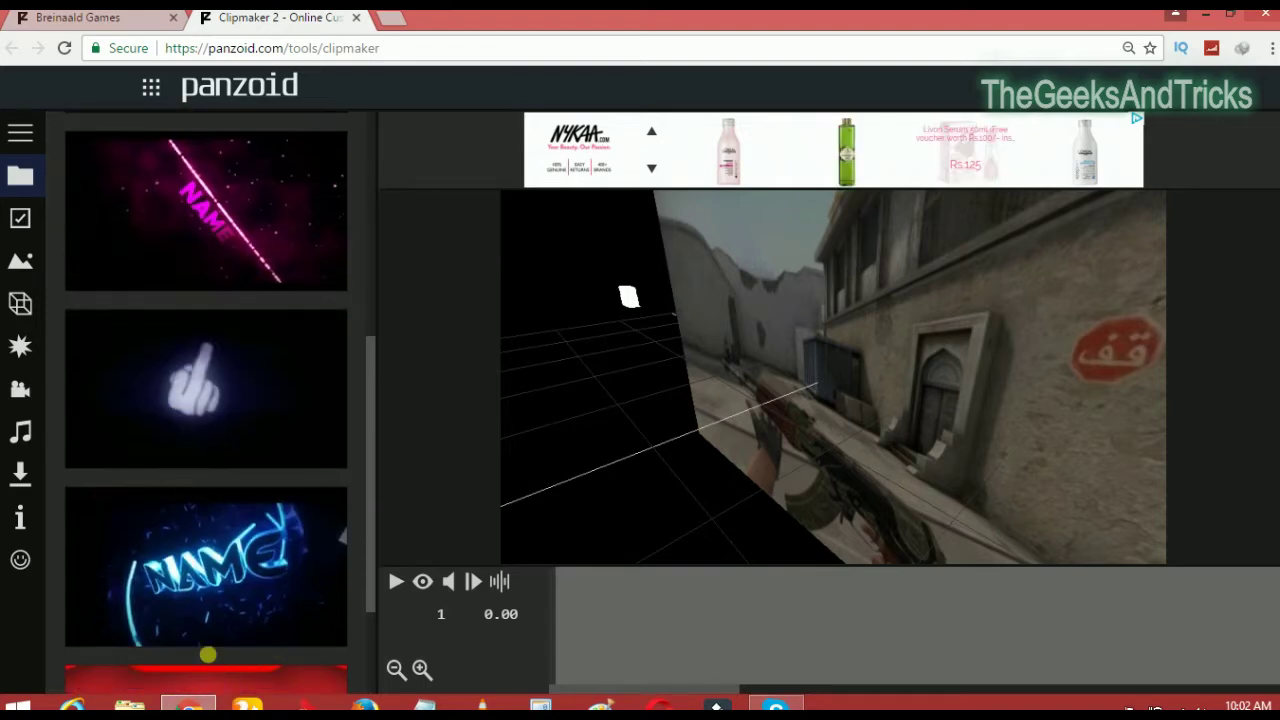
pyautogui.scroll(-2, 240, 590)
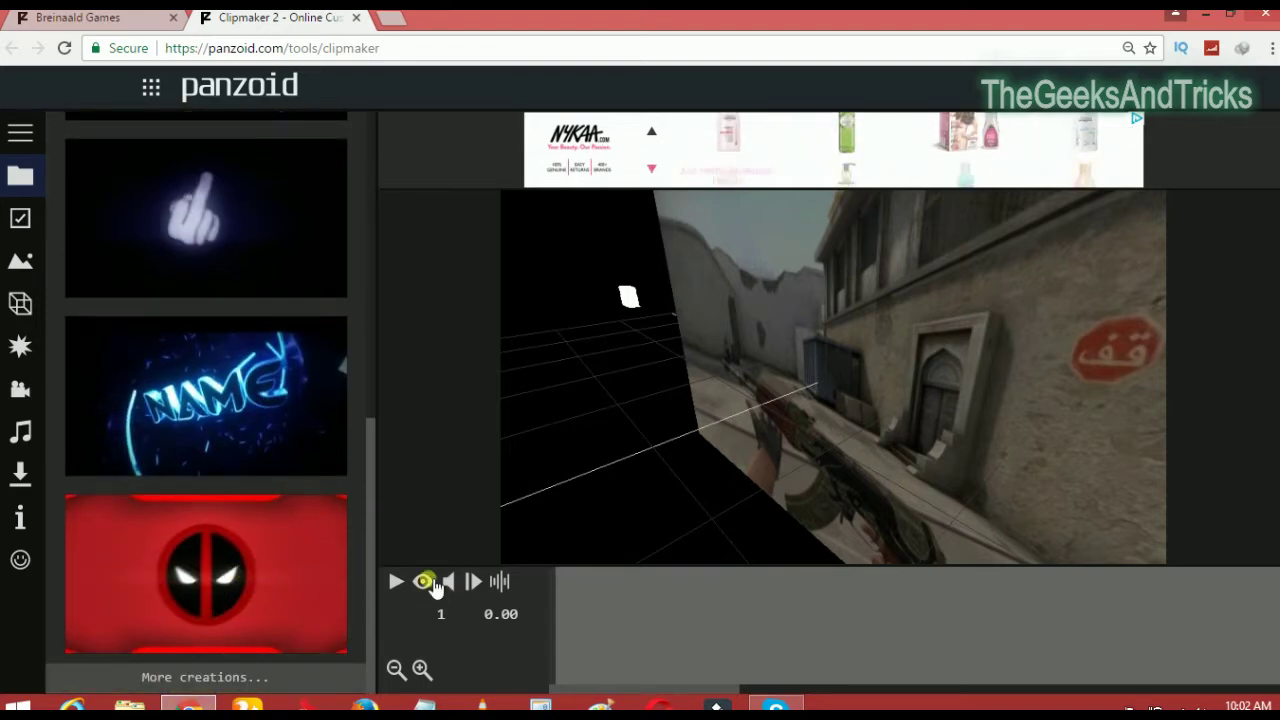
pyautogui.click(423, 581)
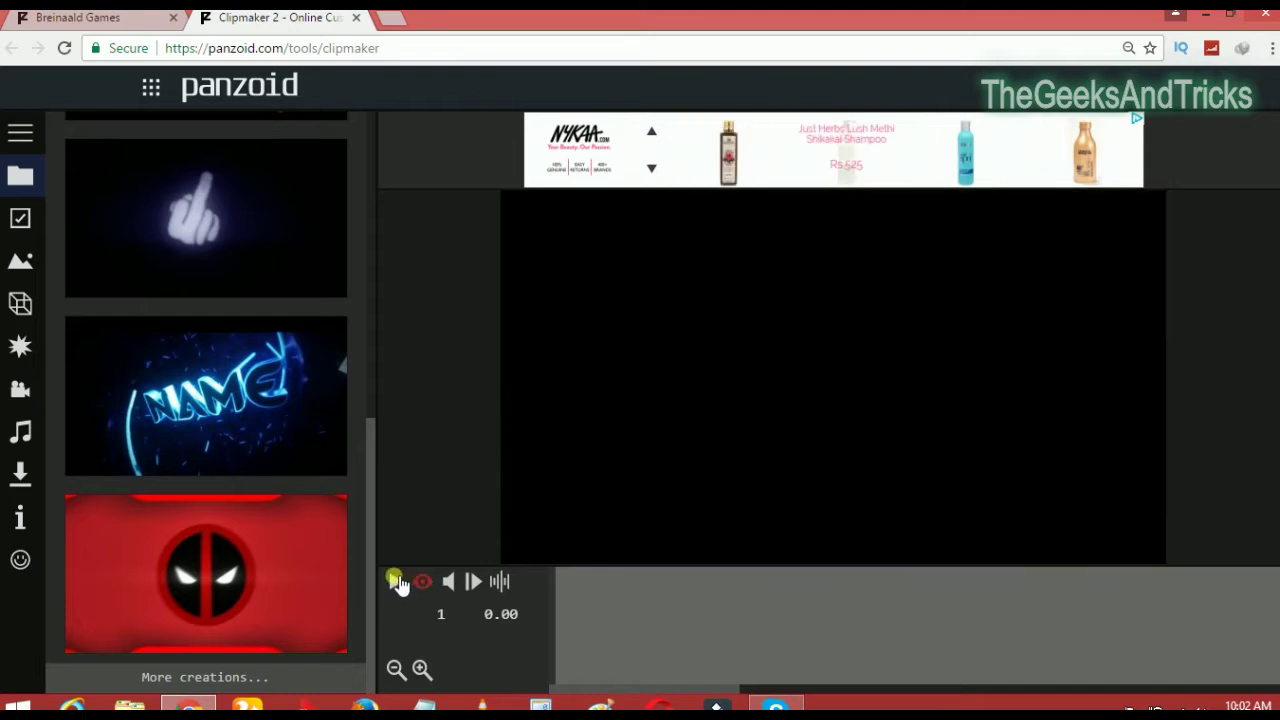
pyautogui.click(398, 582)
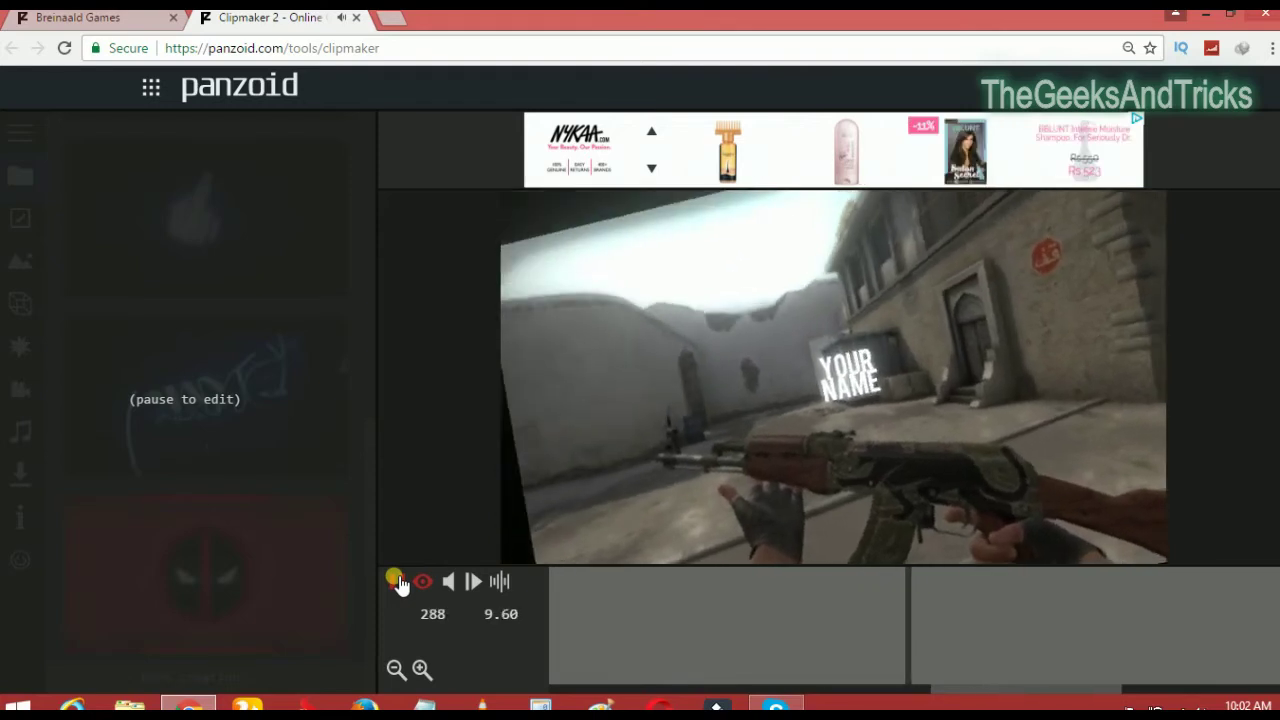
pyautogui.click(395, 580)
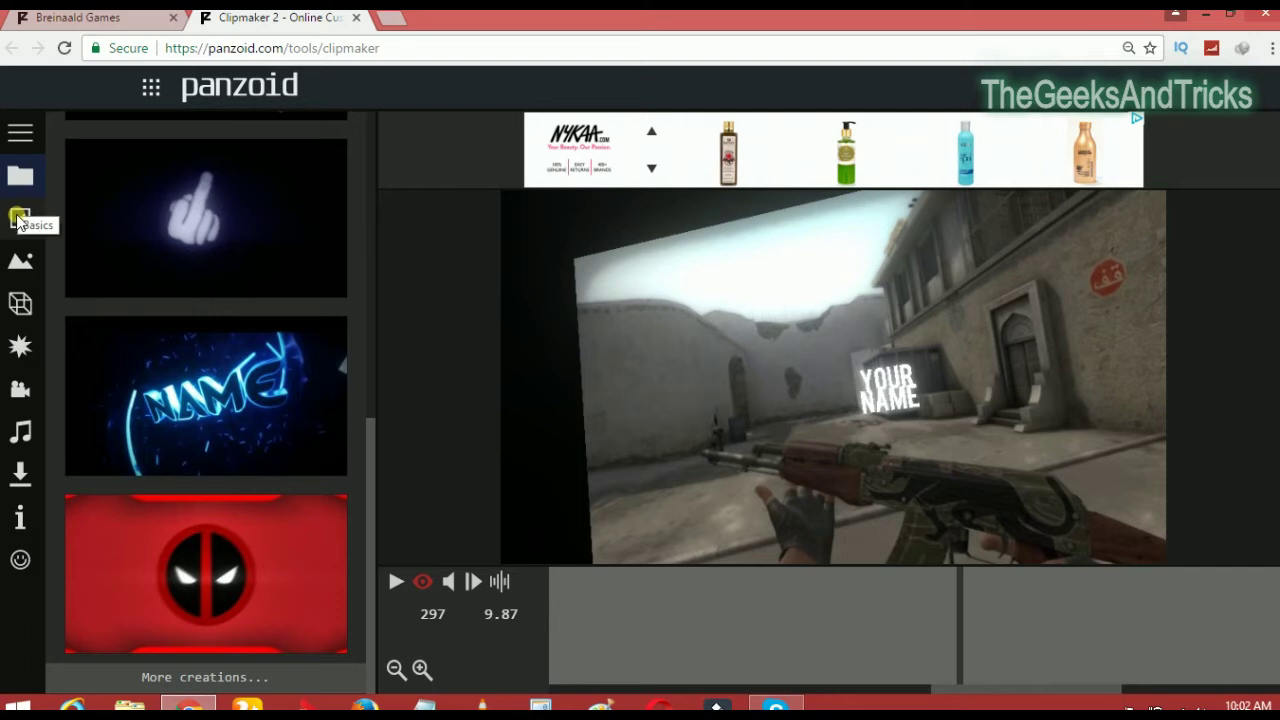
# Change the 'Your' text object's 3D text to 'The Geeks'
pyautogui.click(17, 304)
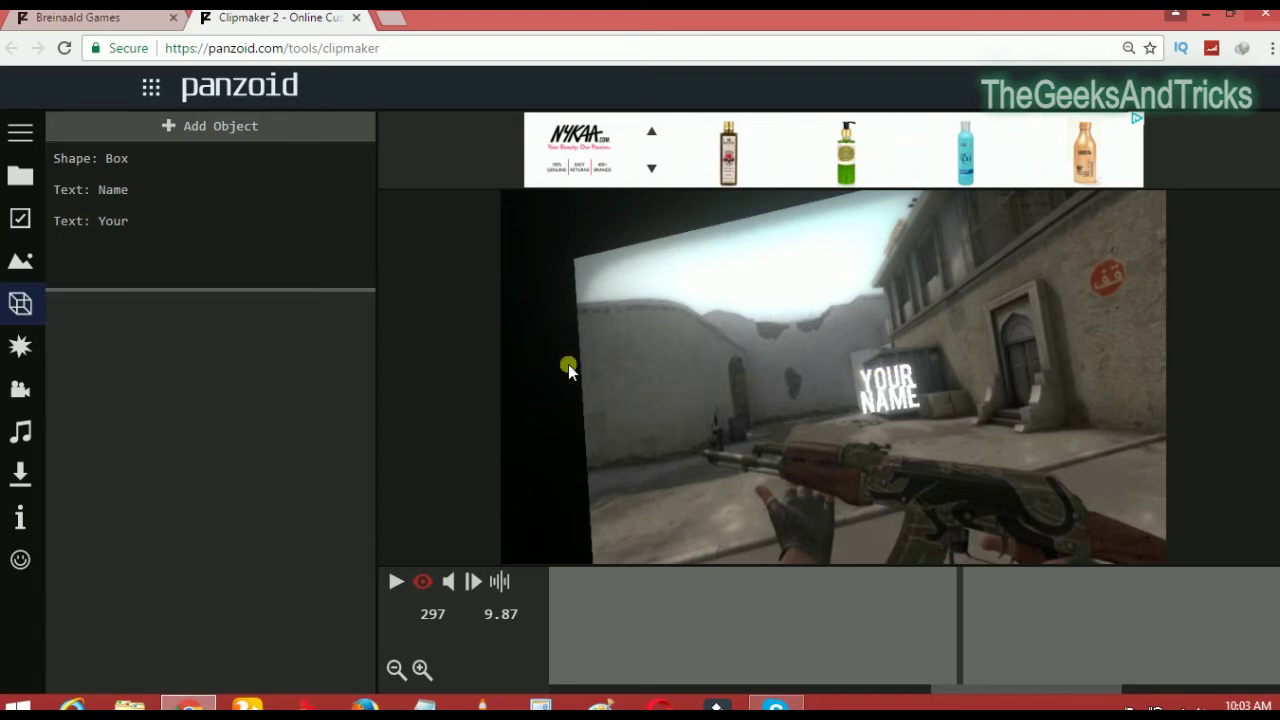
pyautogui.click(138, 224)
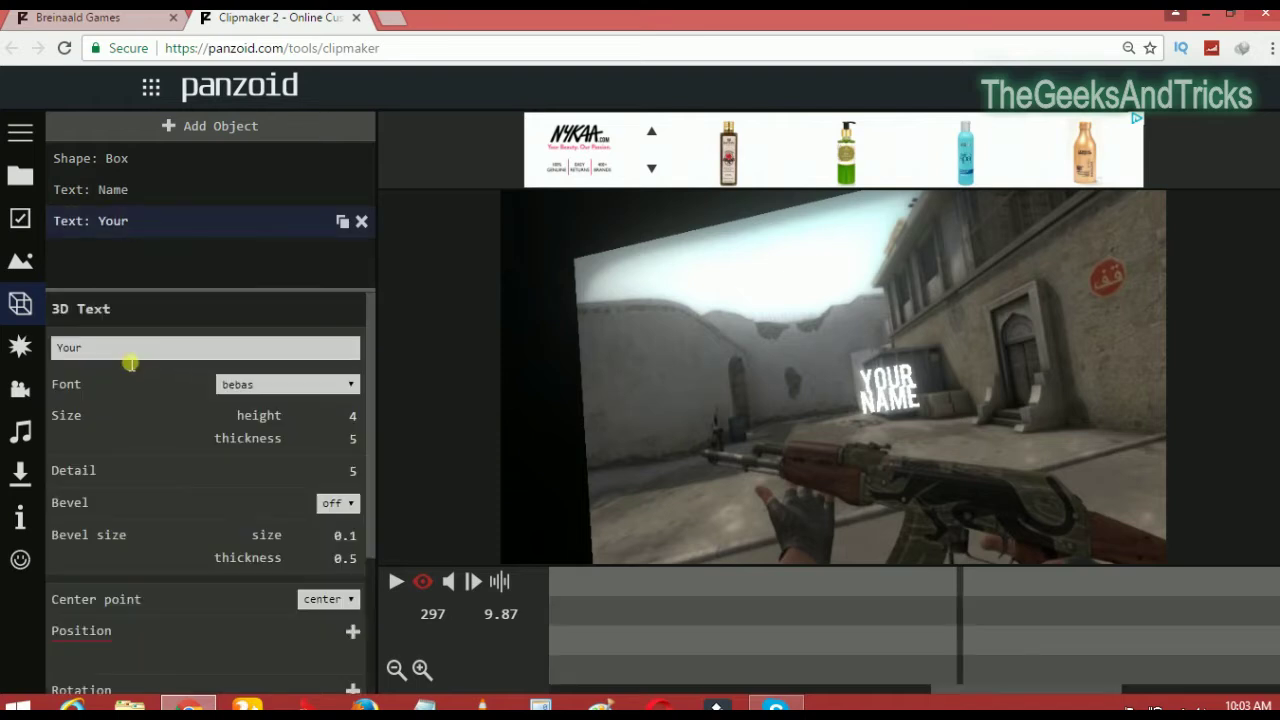
pyautogui.moveTo(128, 357); pyautogui.dragTo(2, 305)
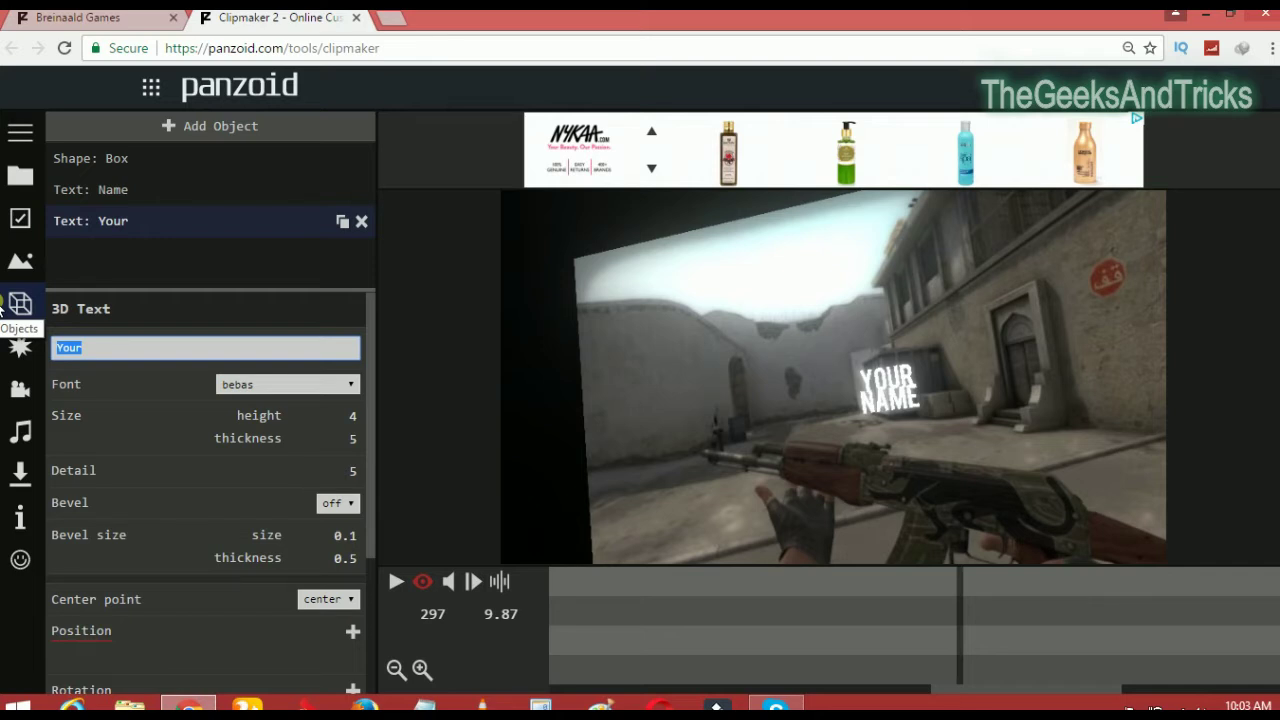
pyautogui.write('The Geeks')
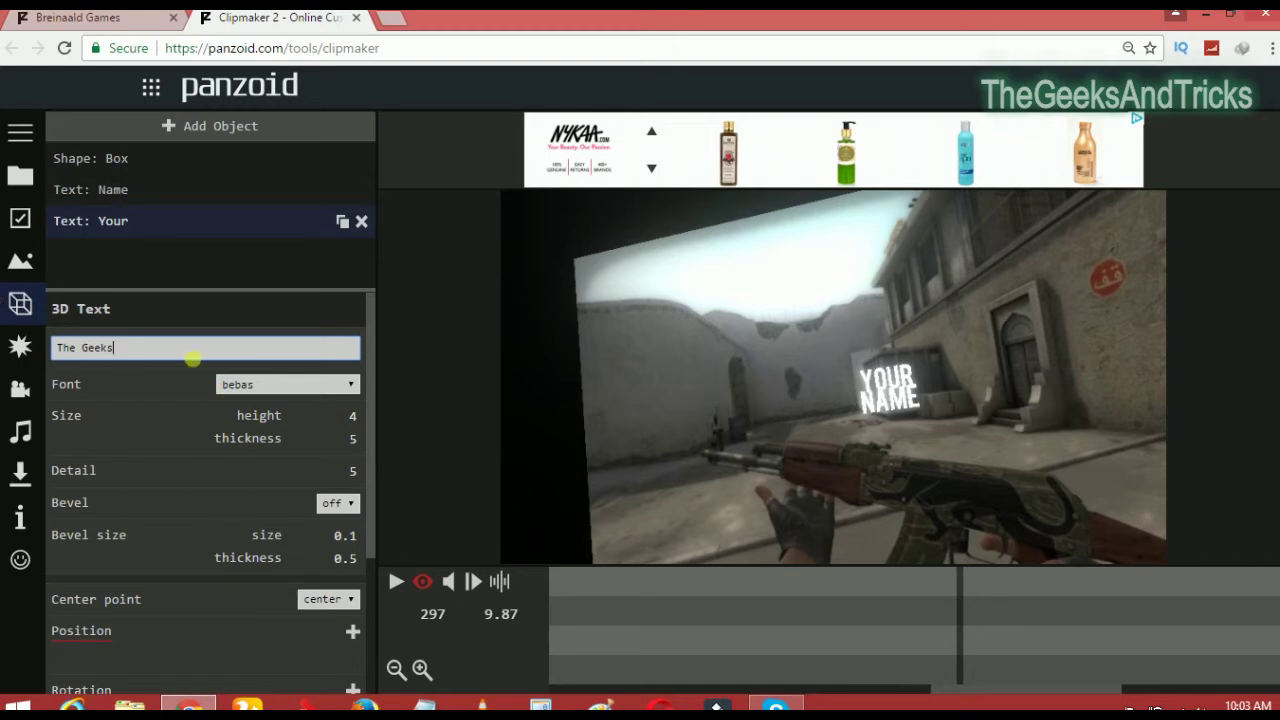
pyautogui.click(204, 334)
# Change the 'Name' text object's wording to 'And Tricks'
pyautogui.click(142, 190)
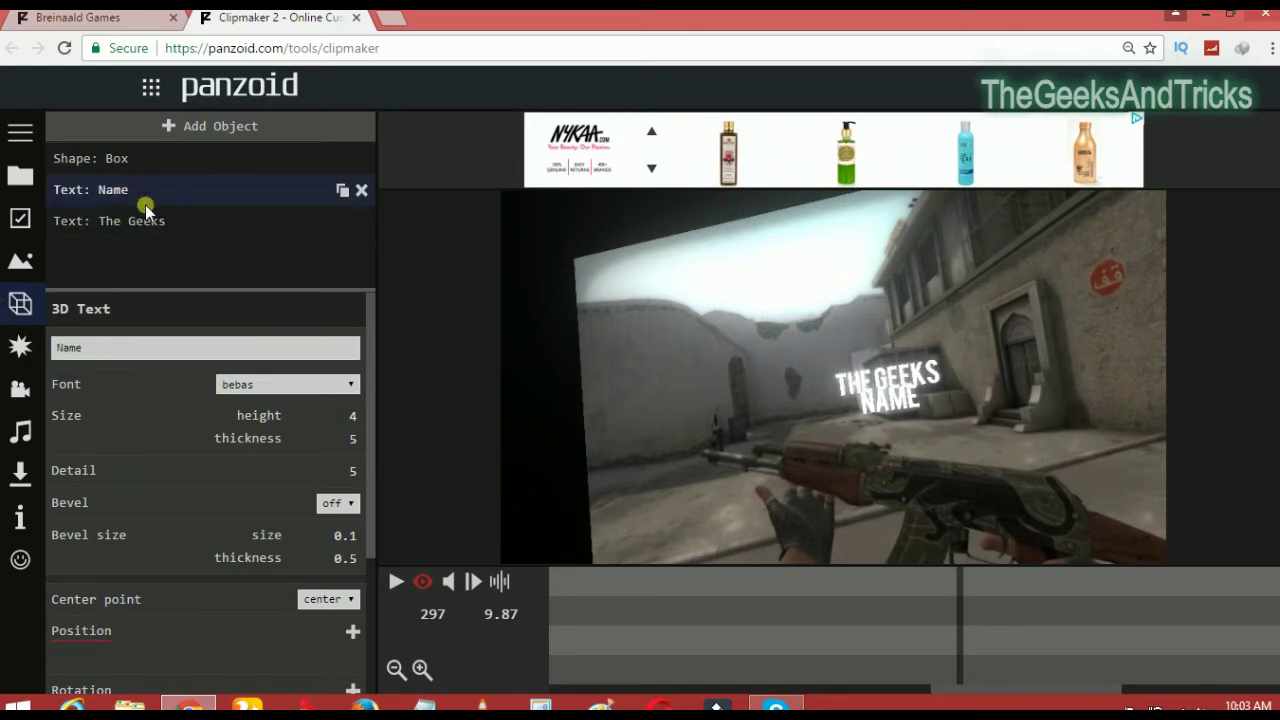
pyautogui.click(126, 352)
pyautogui.write('And Tricks')
pyautogui.press('Return')
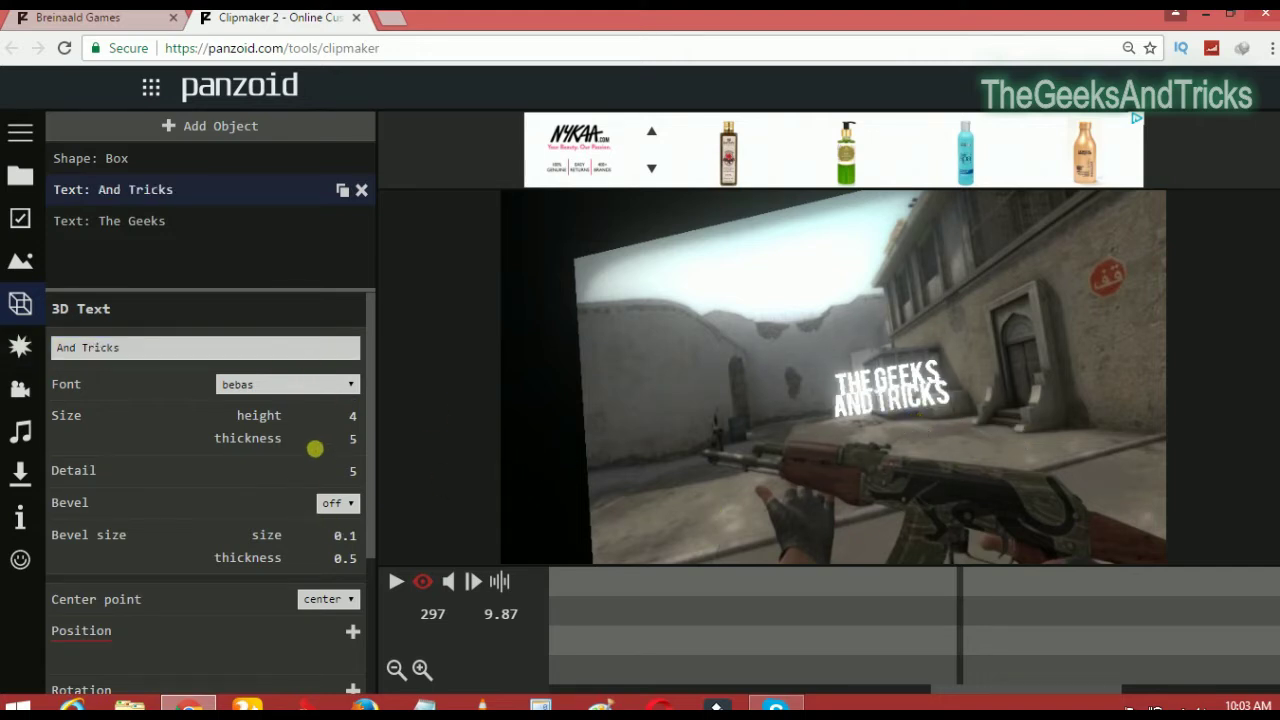
pyautogui.click(322, 418)
# Try several fonts on And Tricks, including bloody and boston traffic, then apply the bold font
pyautogui.click(328, 383)
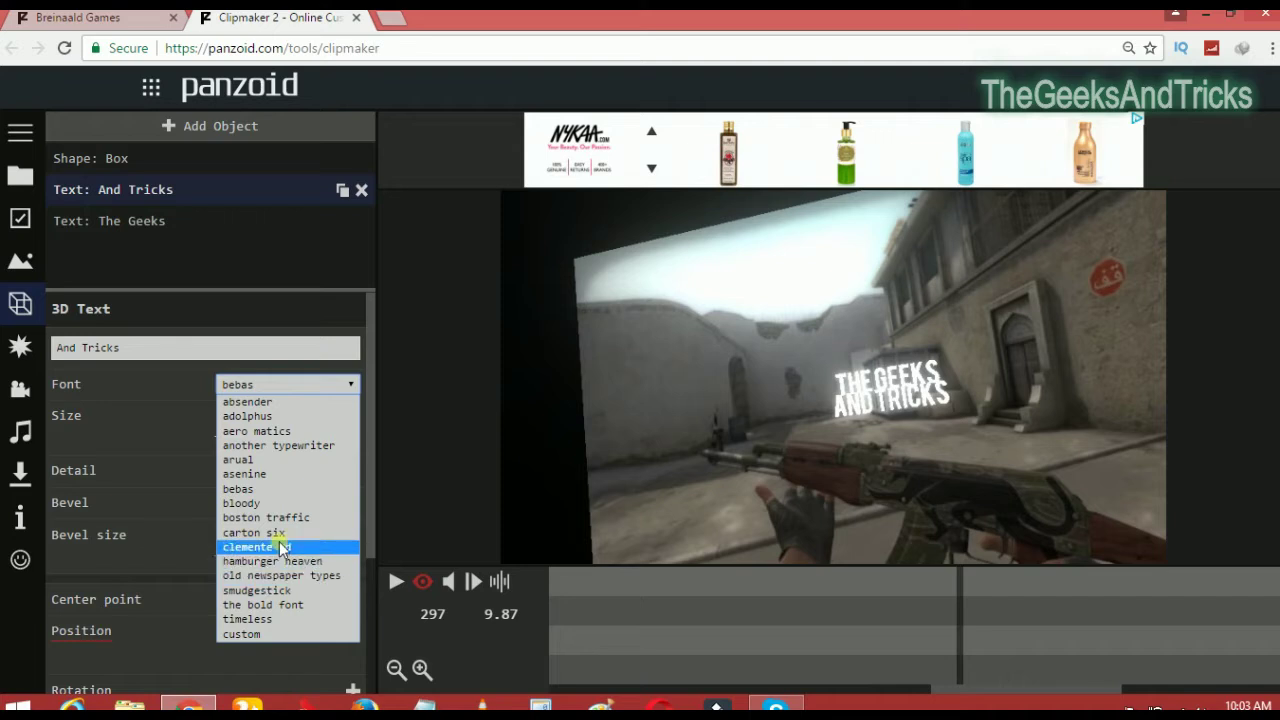
pyautogui.click(264, 604)
pyautogui.click(302, 385)
pyautogui.click(266, 503)
pyautogui.click(313, 388)
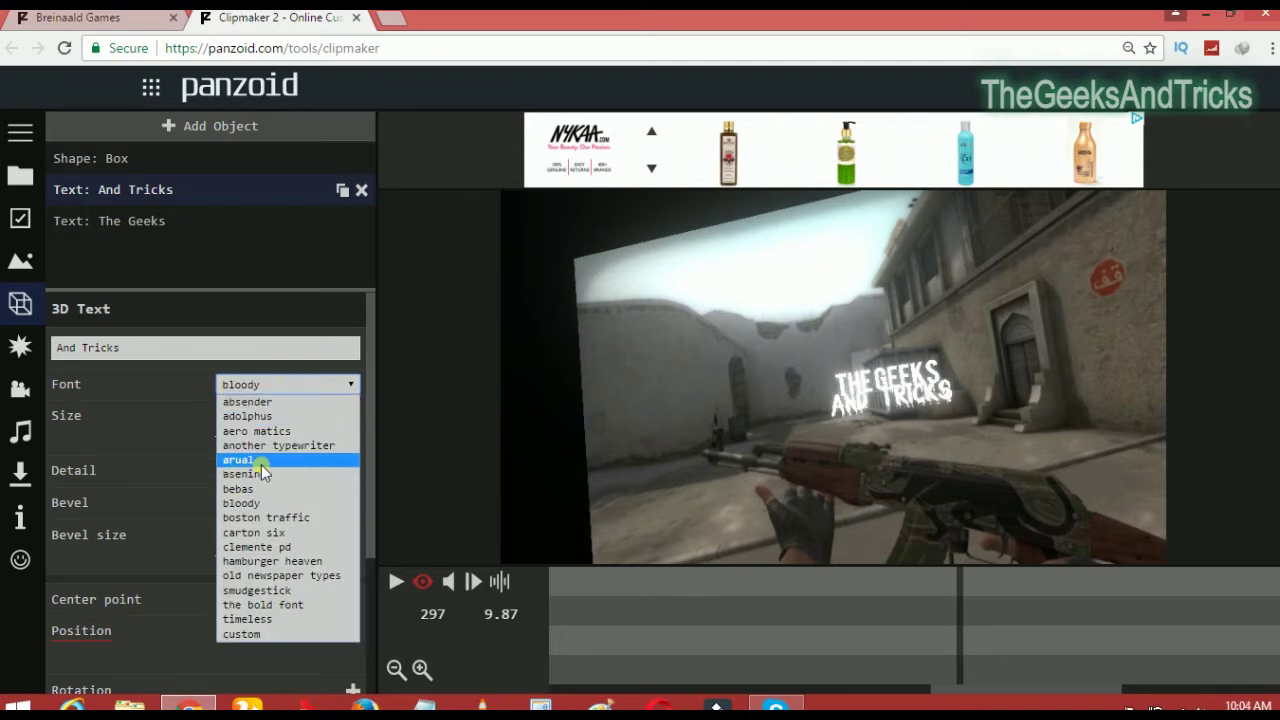
pyautogui.click(261, 460)
pyautogui.press('Up')
pyautogui.press('Up')
pyautogui.click(338, 388)
pyautogui.click(266, 517)
pyautogui.hotkey('alt', 'Down')
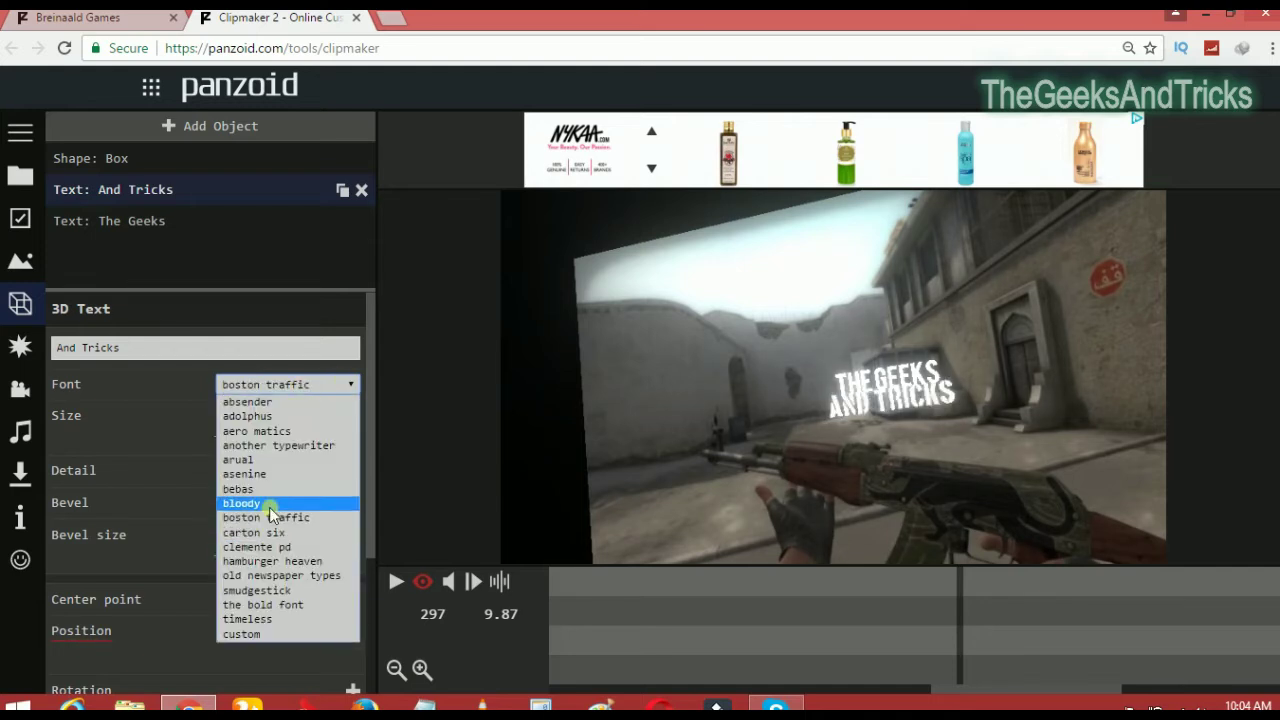
pyautogui.click(276, 612)
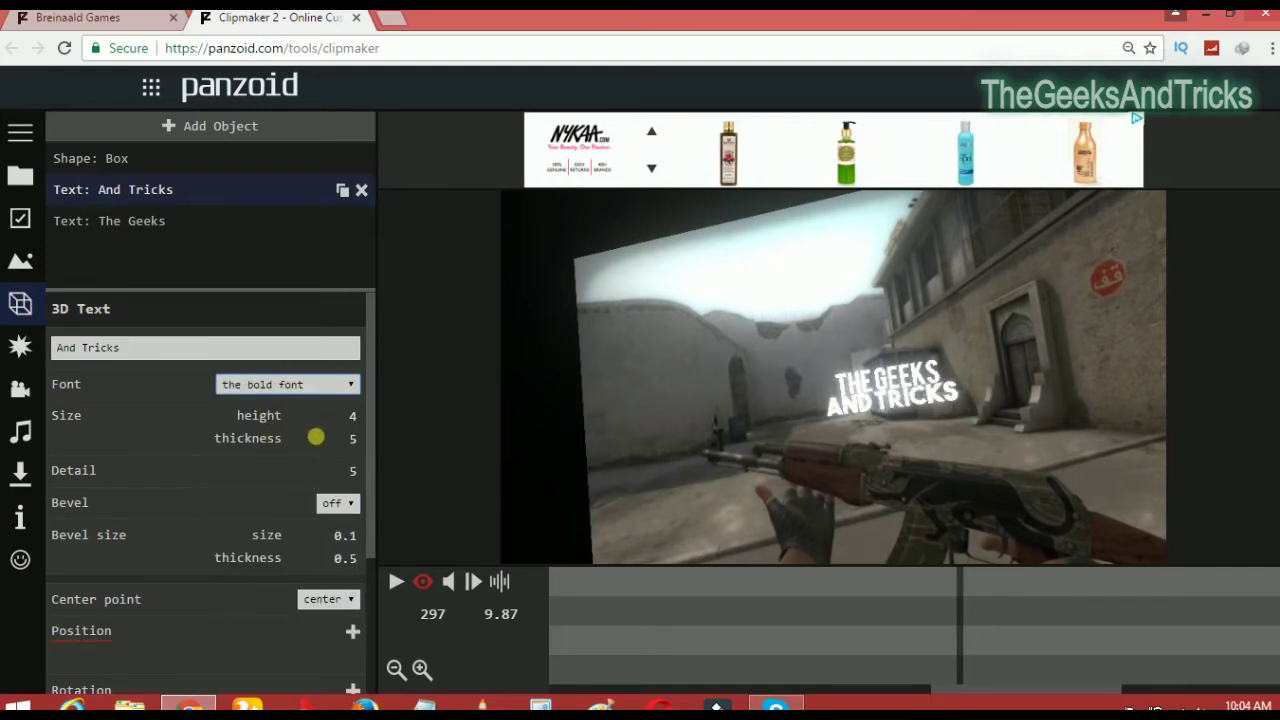
# Set the And Tricks text height to 10 and thickness to 6
pyautogui.click(343, 419)
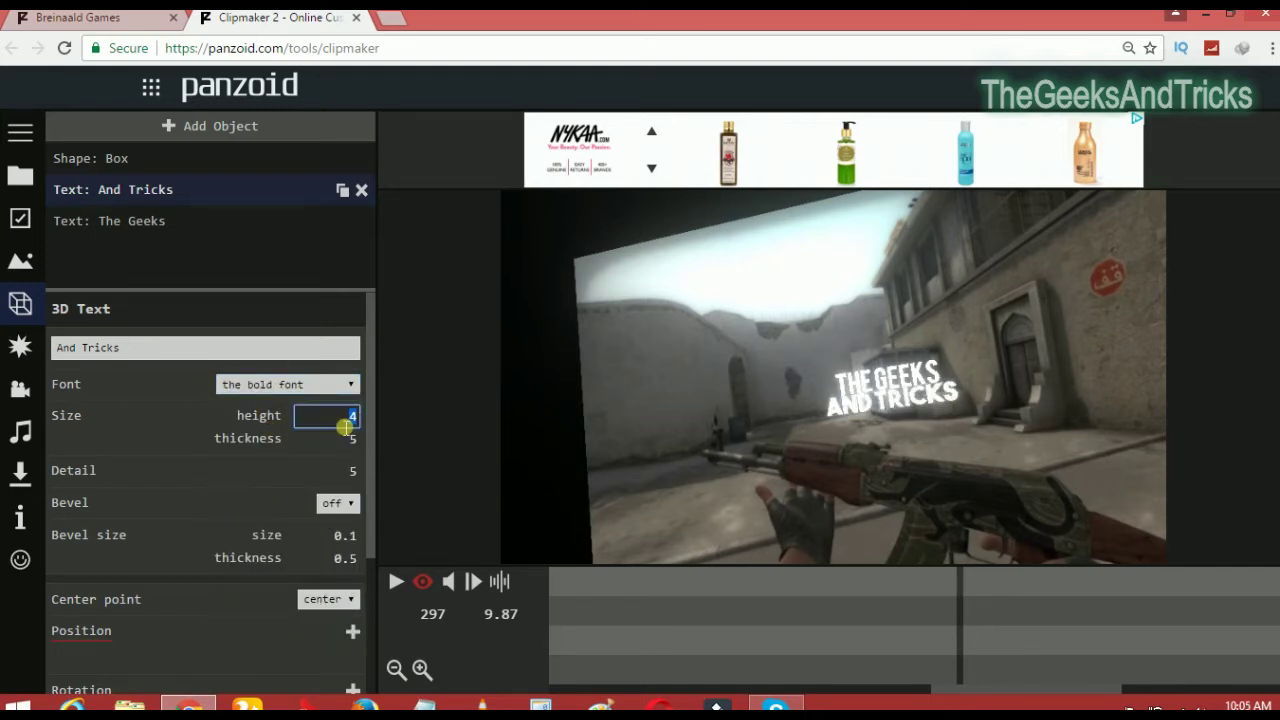
pyautogui.write('6')
pyautogui.press('Return')
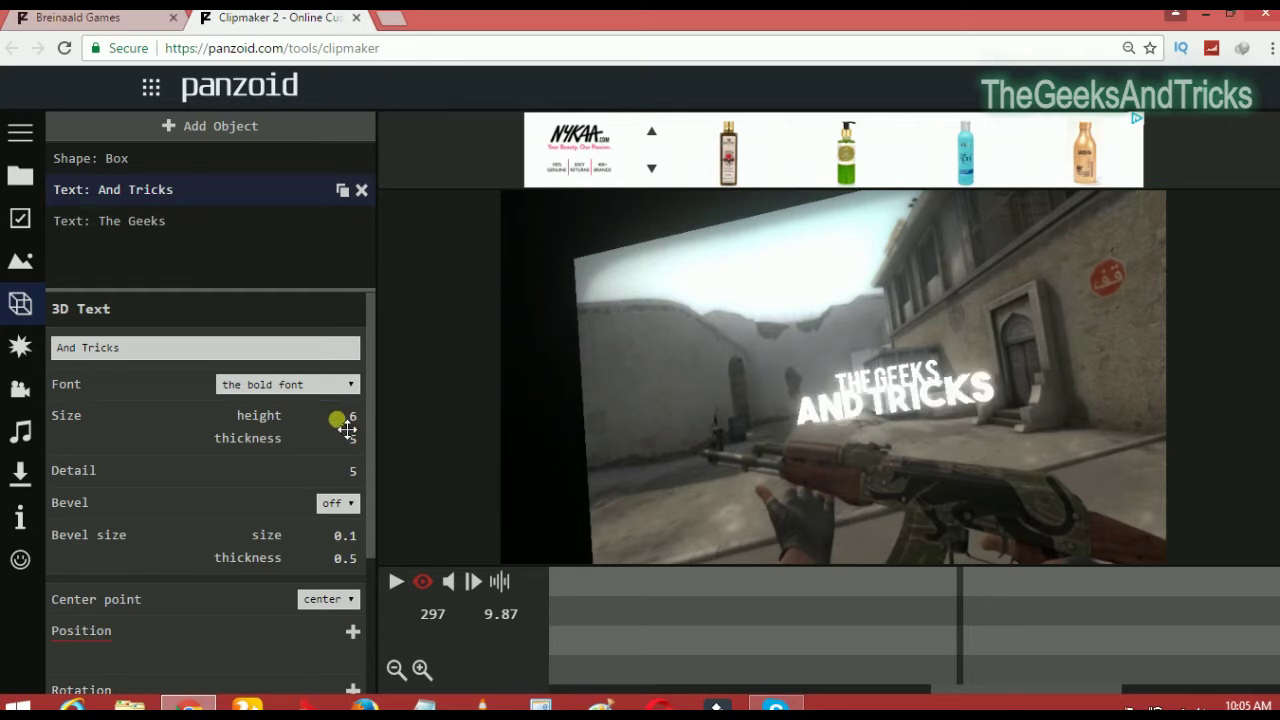
pyautogui.click(340, 440)
pyautogui.write('6')
pyautogui.press('Return')
pyautogui.click(345, 417)
pyautogui.write('10')
pyautogui.press('Return')
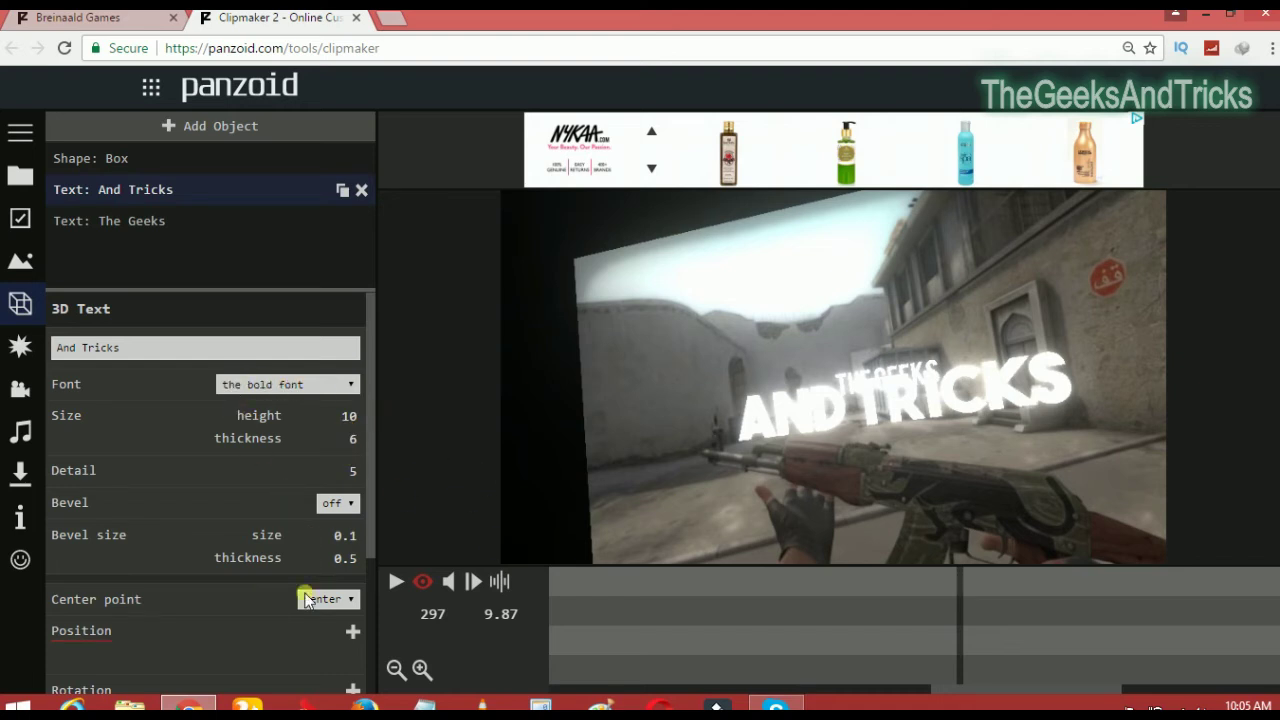
# Give the And Tricks text a single strong red colour in Appearance
pyautogui.scroll(-2, 305, 580)
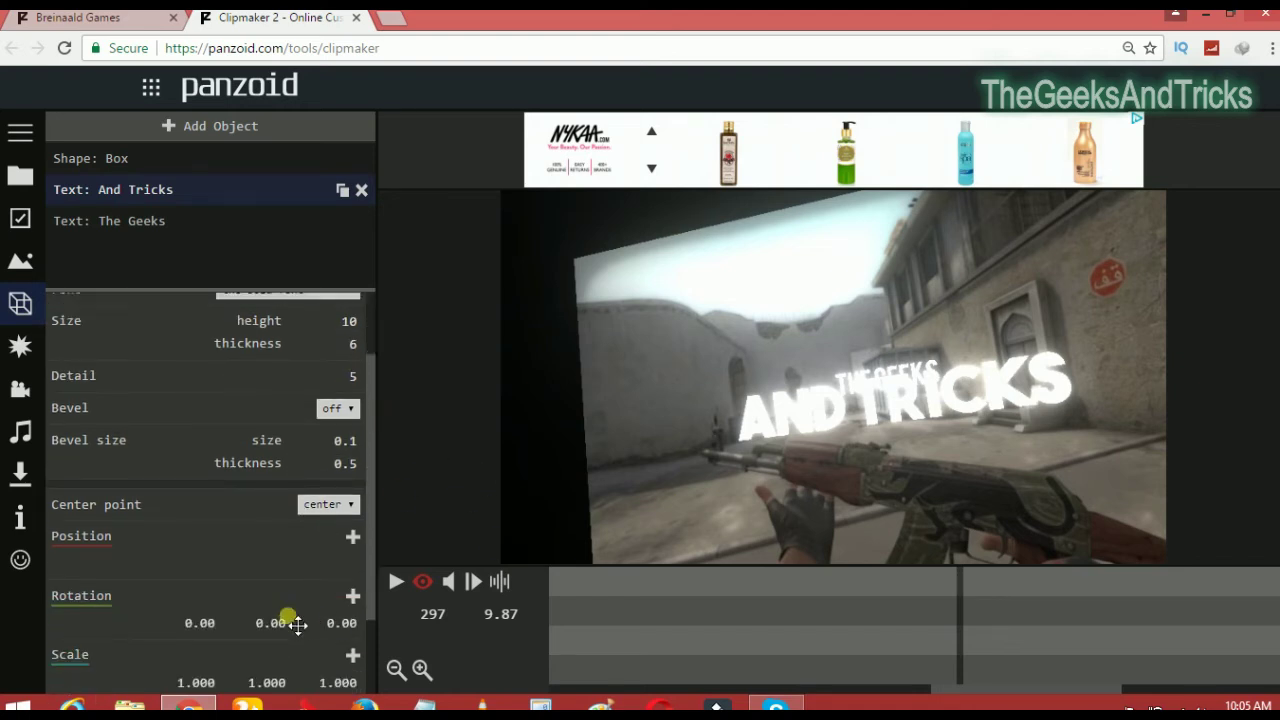
pyautogui.click(284, 615)
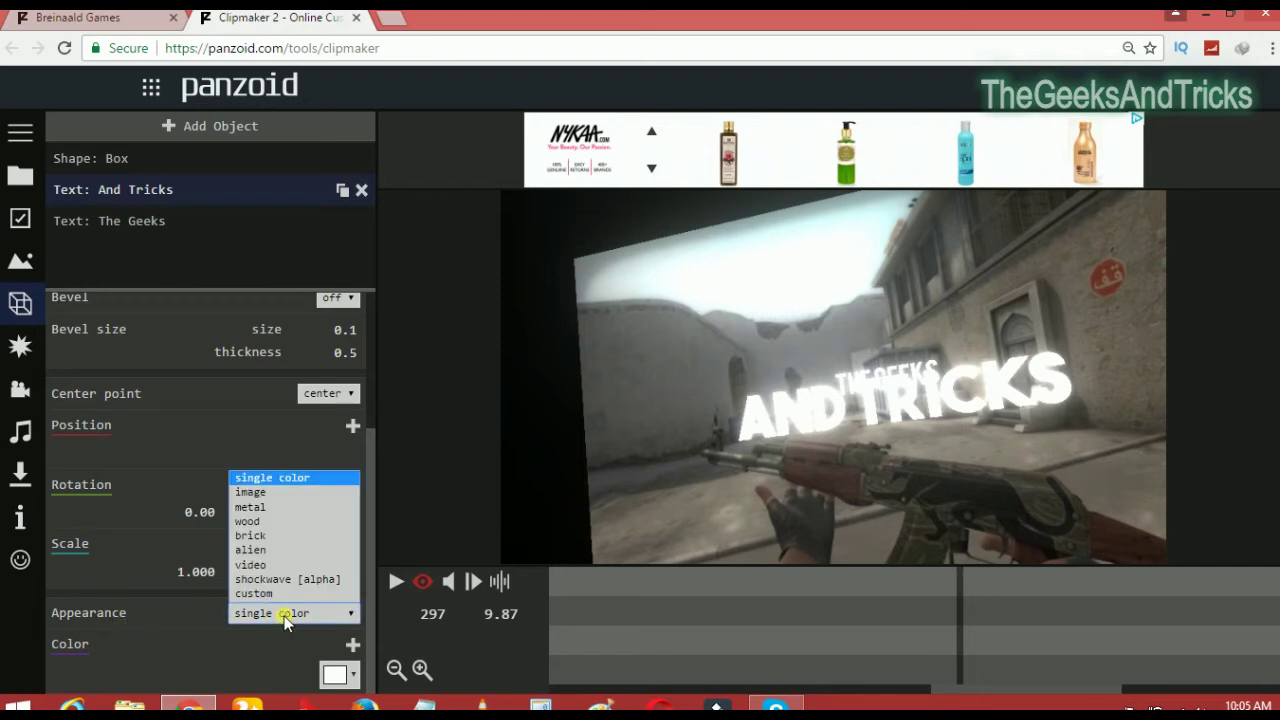
pyautogui.click(265, 617)
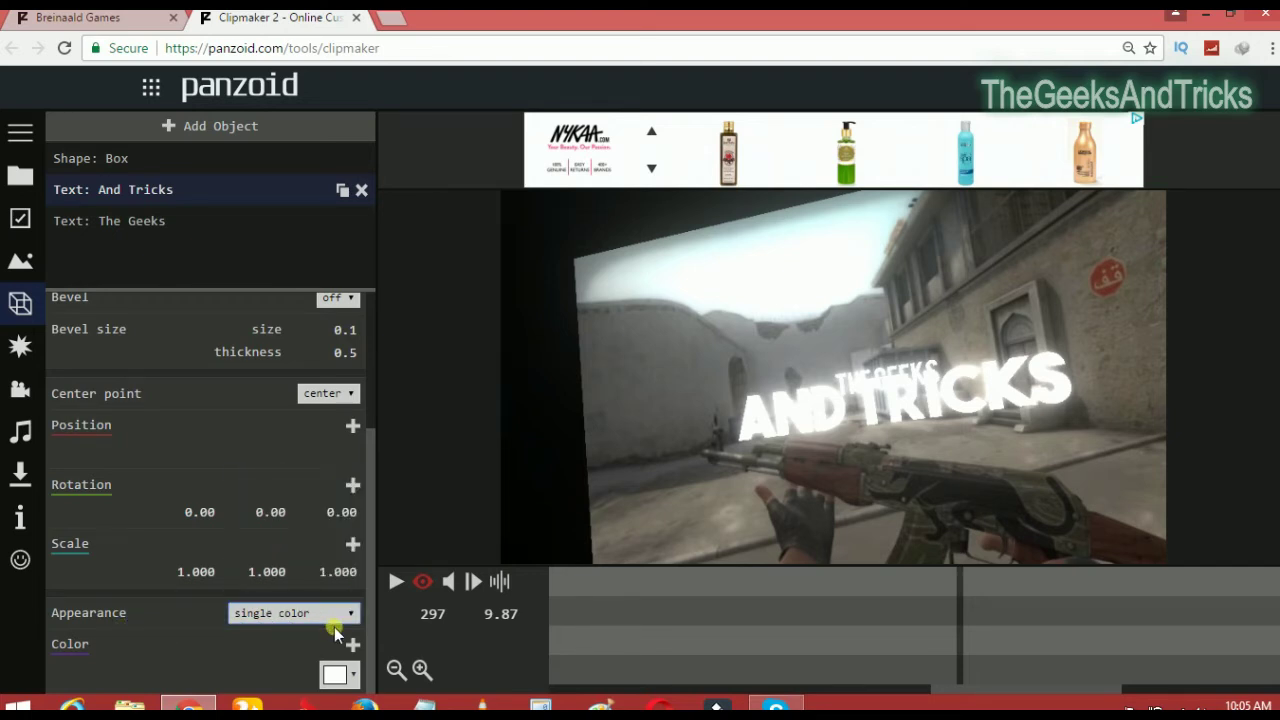
pyautogui.click(353, 676)
pyautogui.moveTo(568, 537); pyautogui.dragTo(604, 497)
pyautogui.click(236, 677)
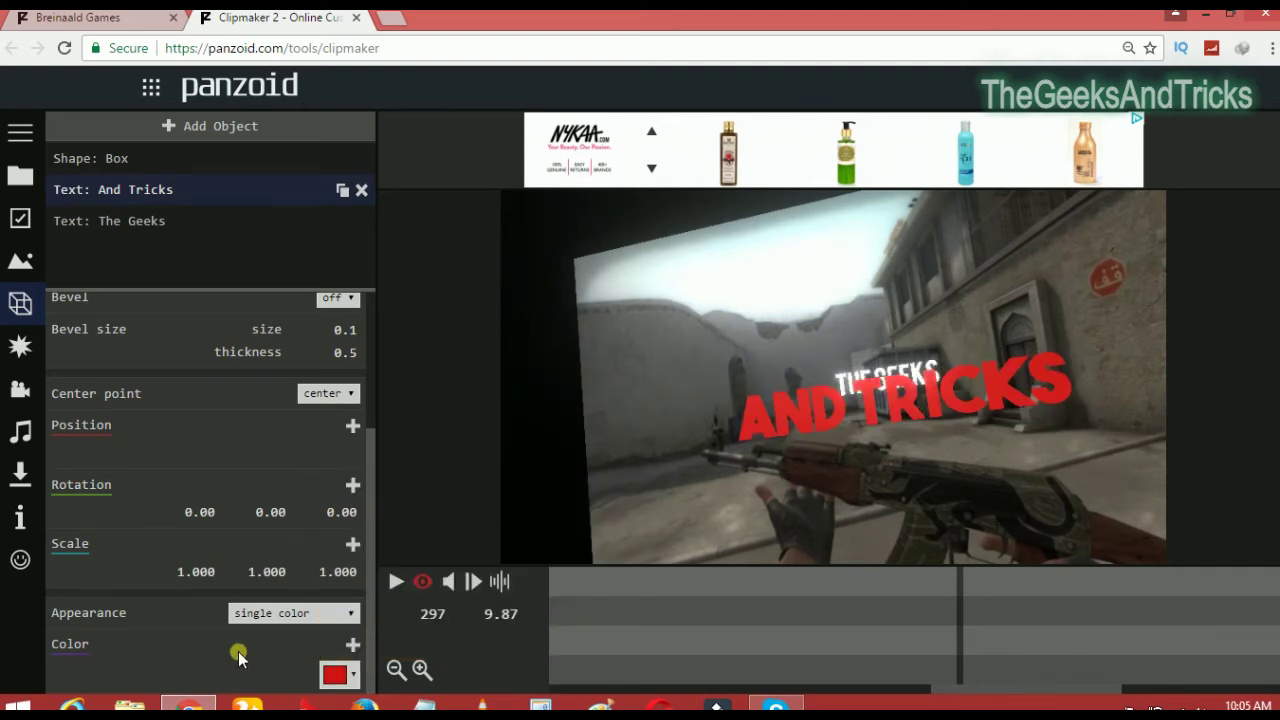
# Change the And Tricks colour to a pale near-white tone
pyautogui.click(350, 678)
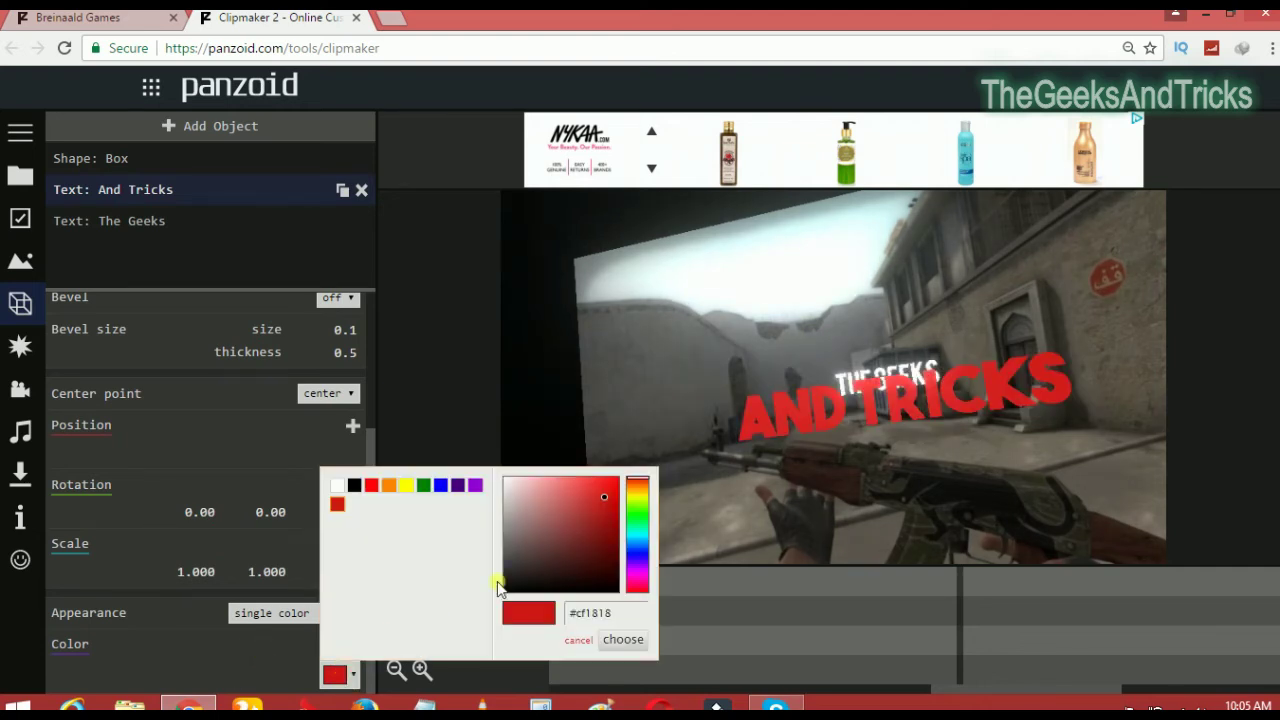
pyautogui.moveTo(517, 489)
pyautogui.mouseDown()
pyautogui.moveTo(521, 503)
pyautogui.moveTo(514, 492)
pyautogui.mouseUp()
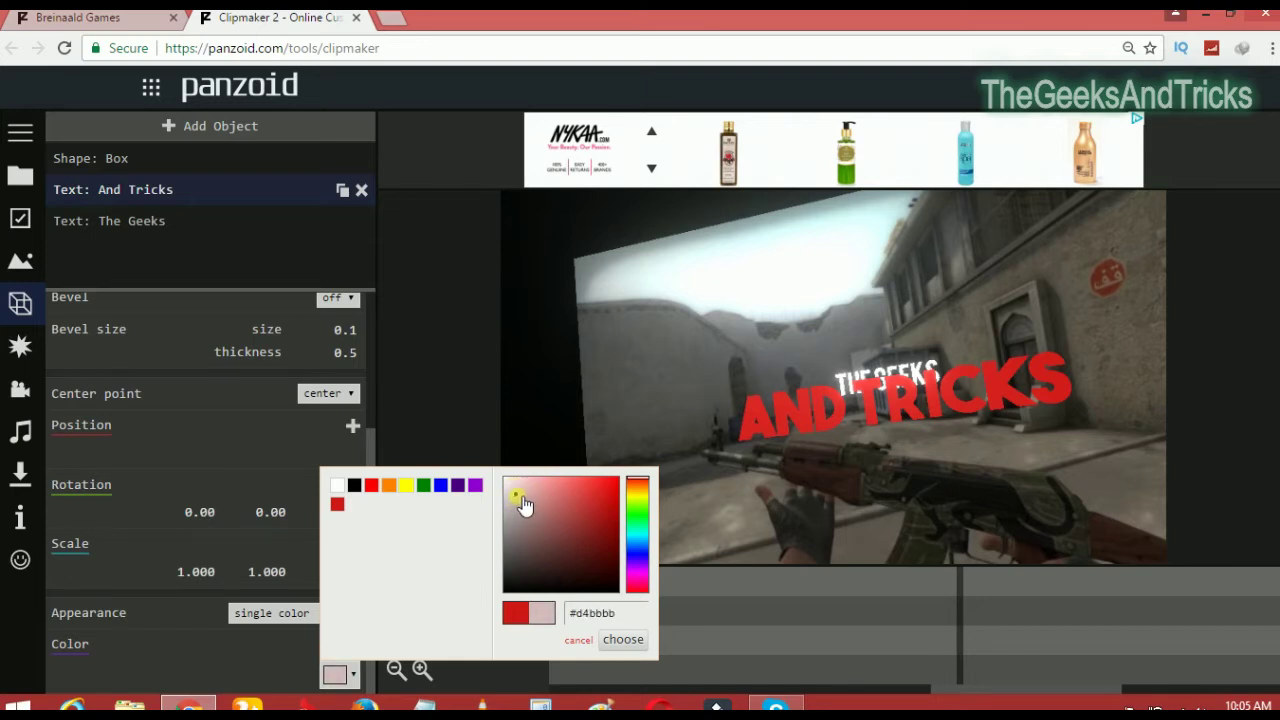
pyautogui.click(234, 679)
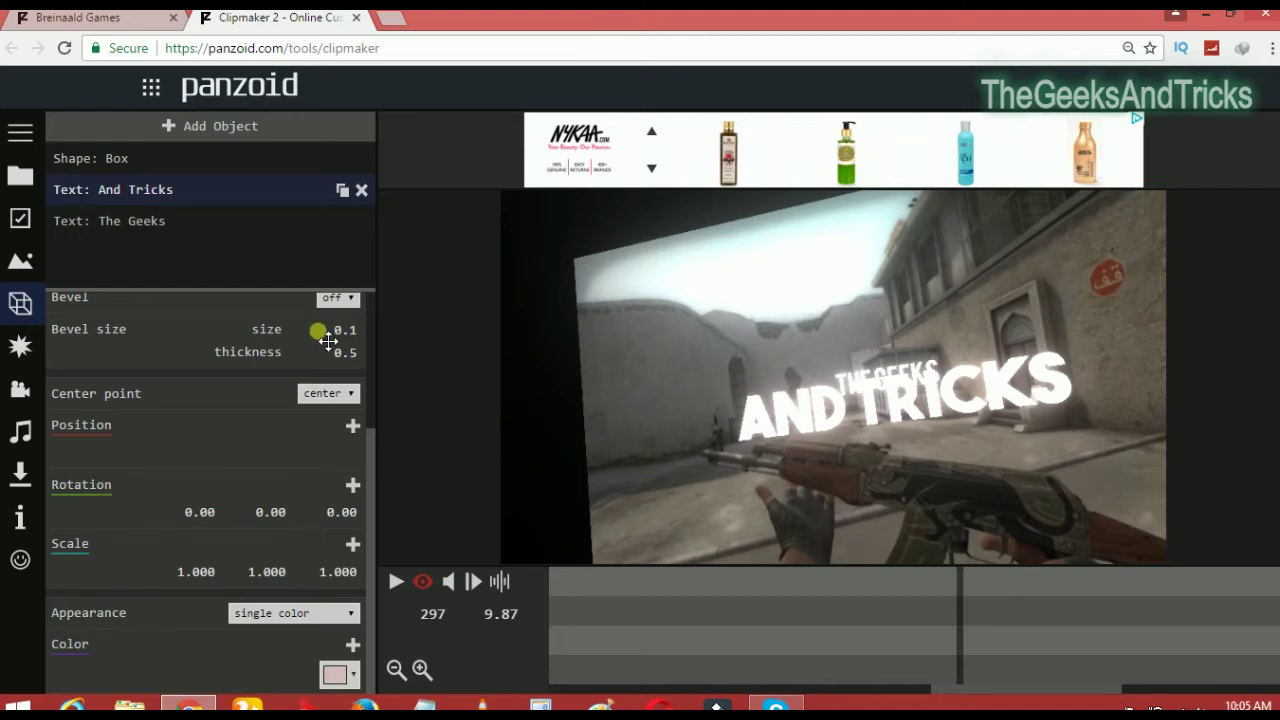
# Give the 'The Geeks' text layer the bold font at height 10 and thickness 6
pyautogui.click(171, 218)
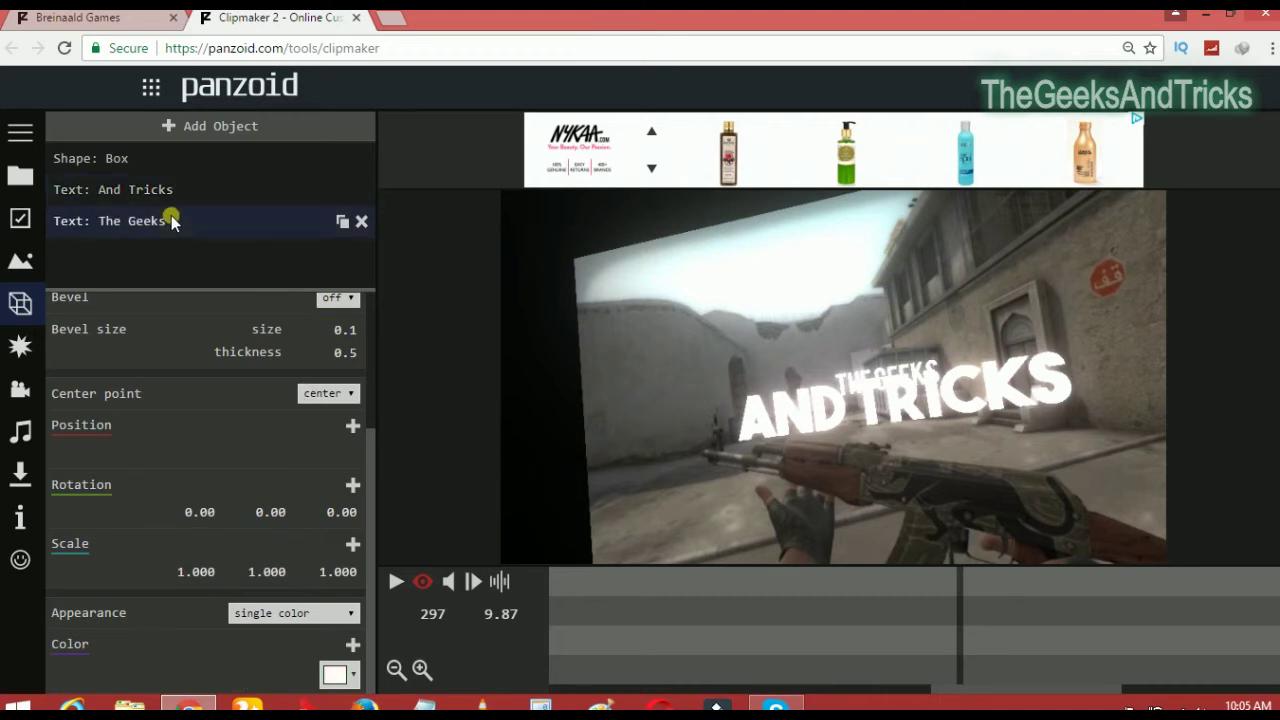
pyautogui.scroll(4, 280, 477)
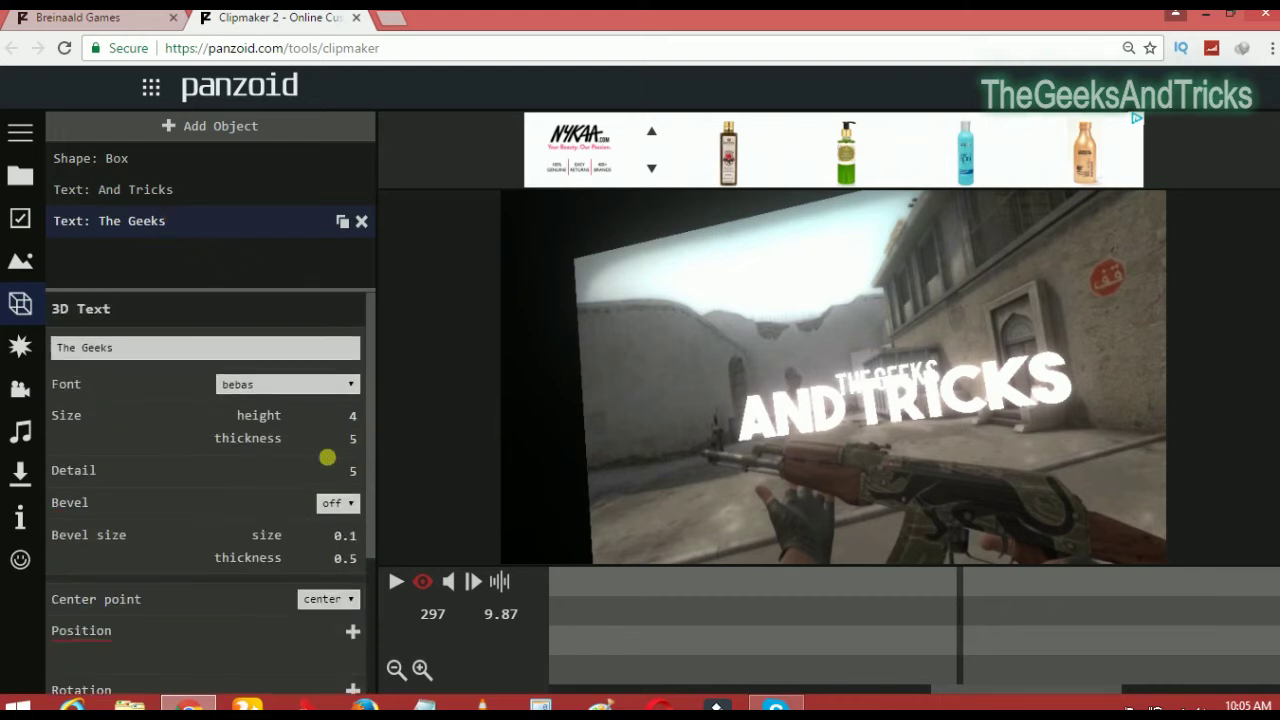
pyautogui.click(328, 418)
pyautogui.click(343, 386)
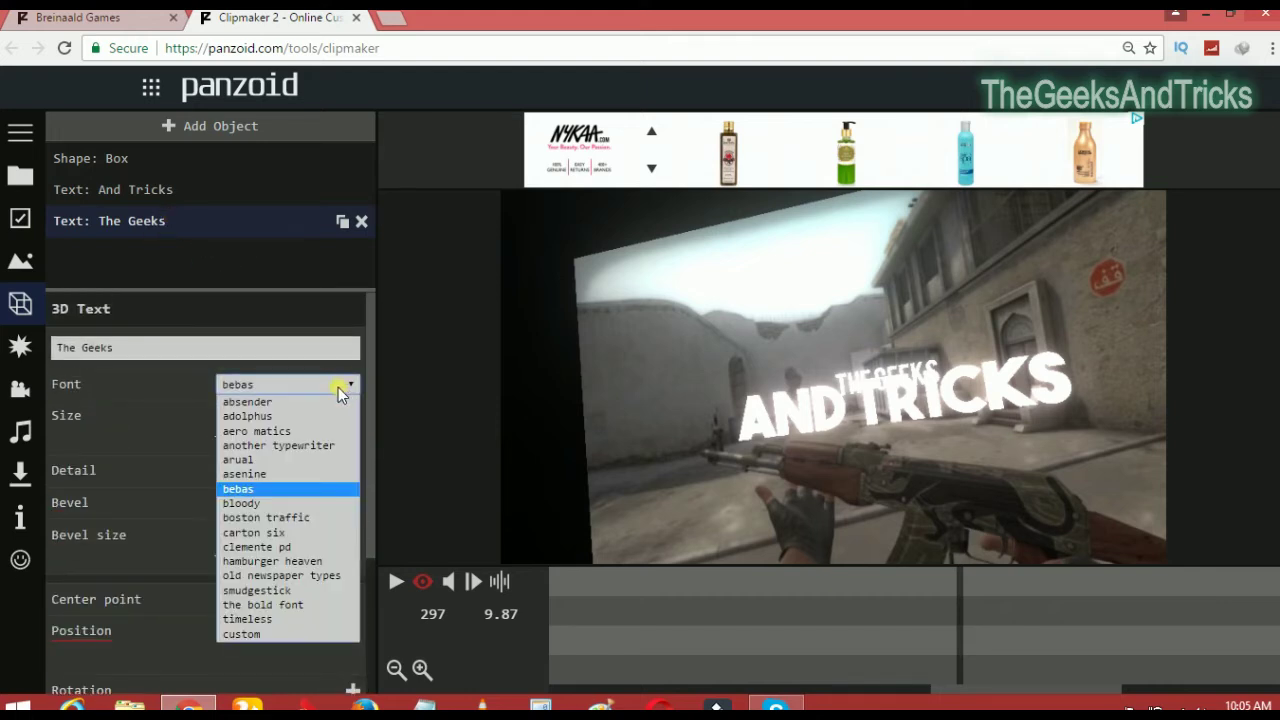
pyautogui.click(283, 605)
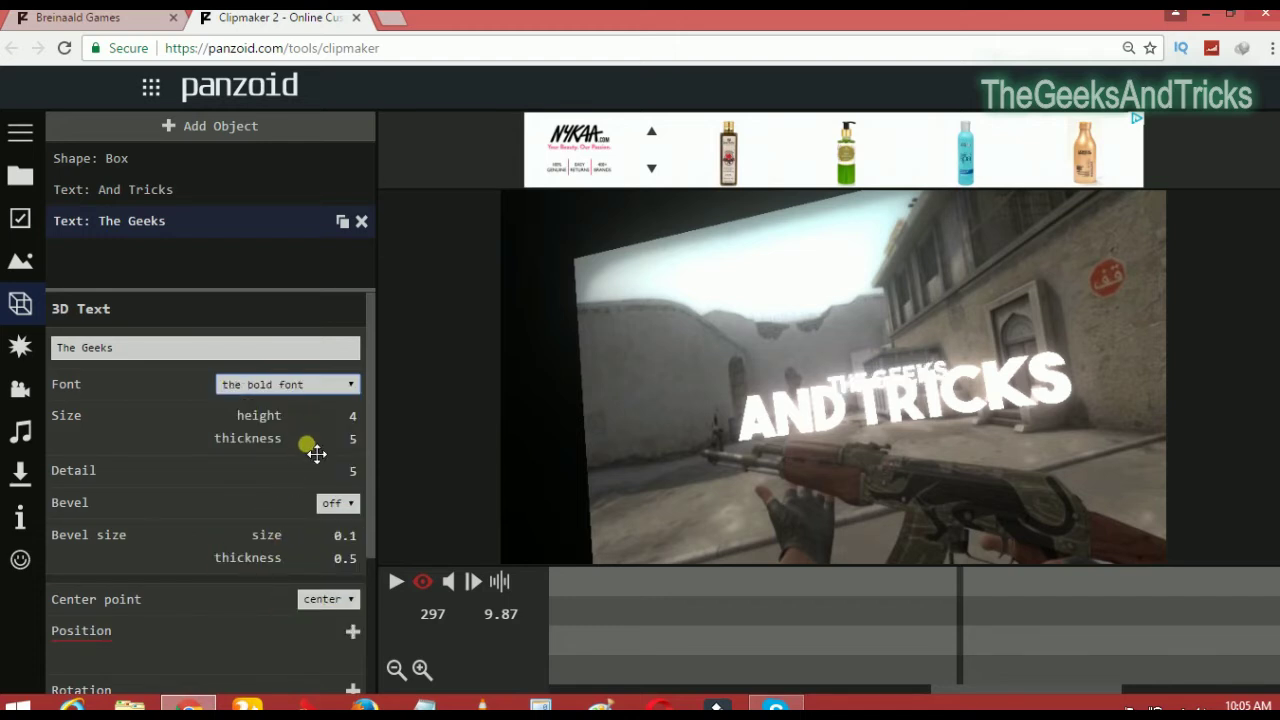
pyautogui.click(352, 424)
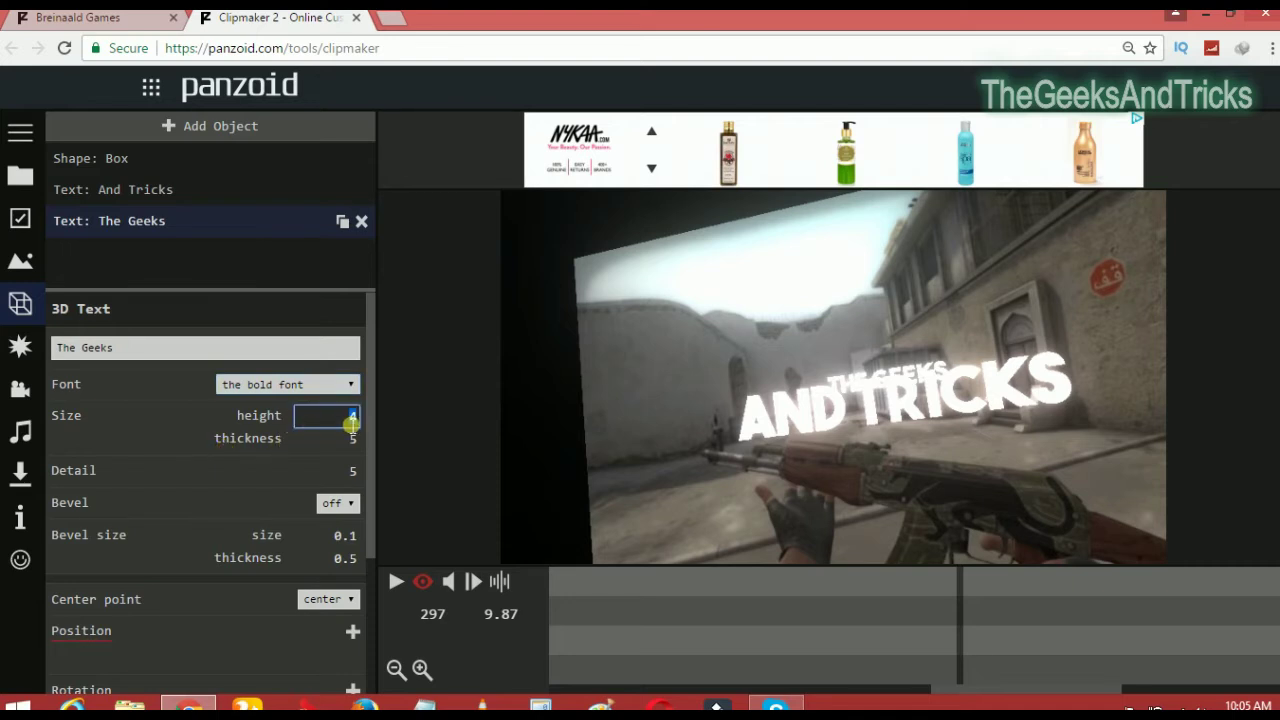
pyautogui.write('10')
pyautogui.press('Return')
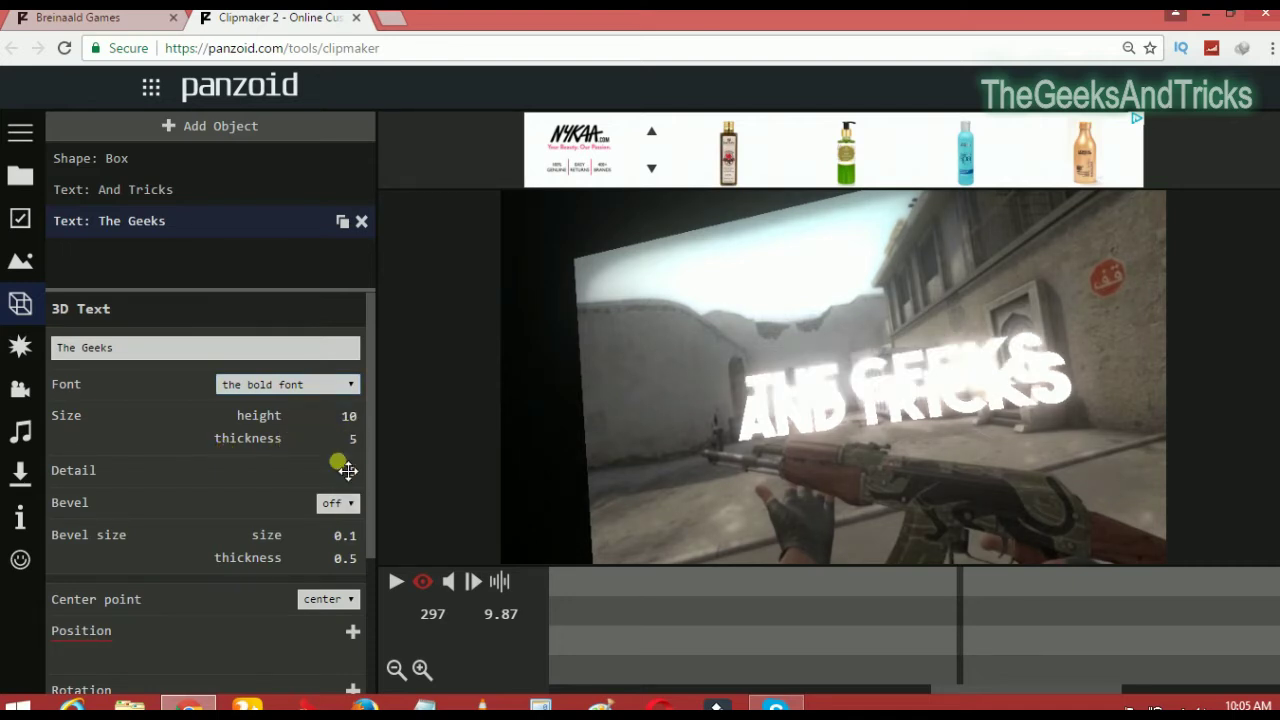
pyautogui.click(347, 448)
pyautogui.press('Return')
pyautogui.scroll(-1, 320, 508)
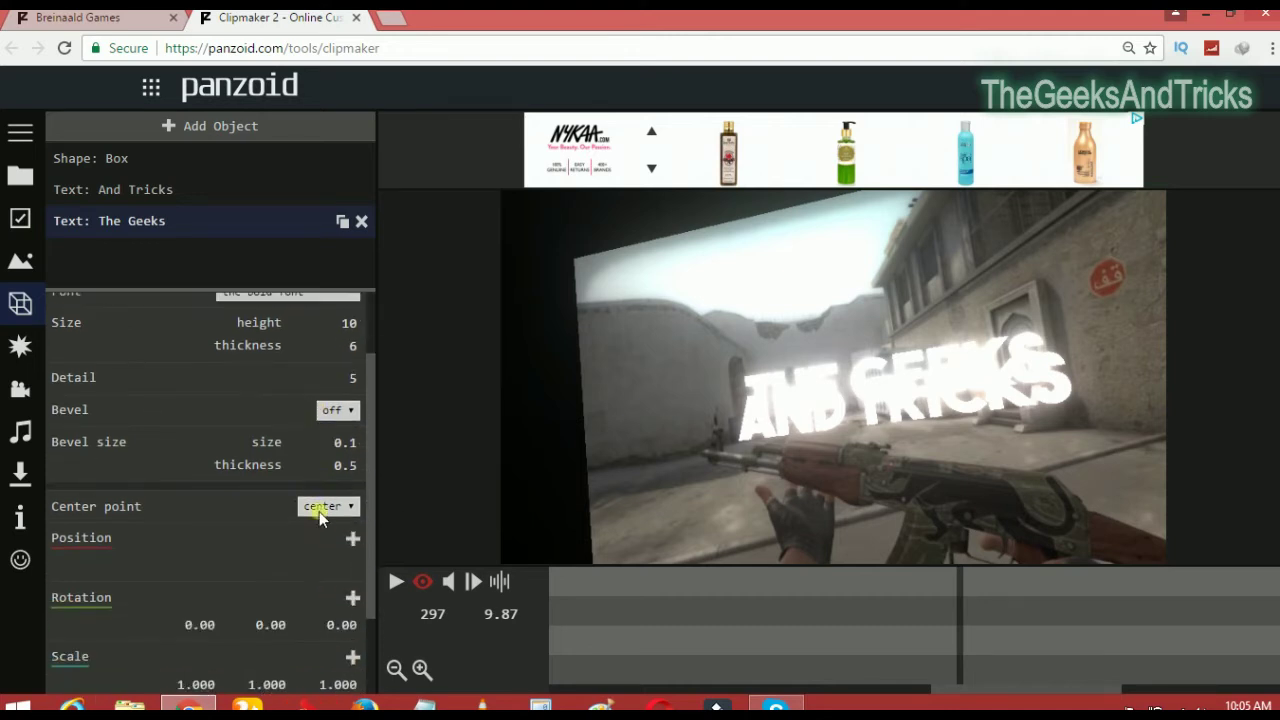
# Switch the preview to the editable grid view, turned to face the text head-on
pyautogui.scroll(-1, 314, 551)
pyautogui.scroll(-1, 318, 612)
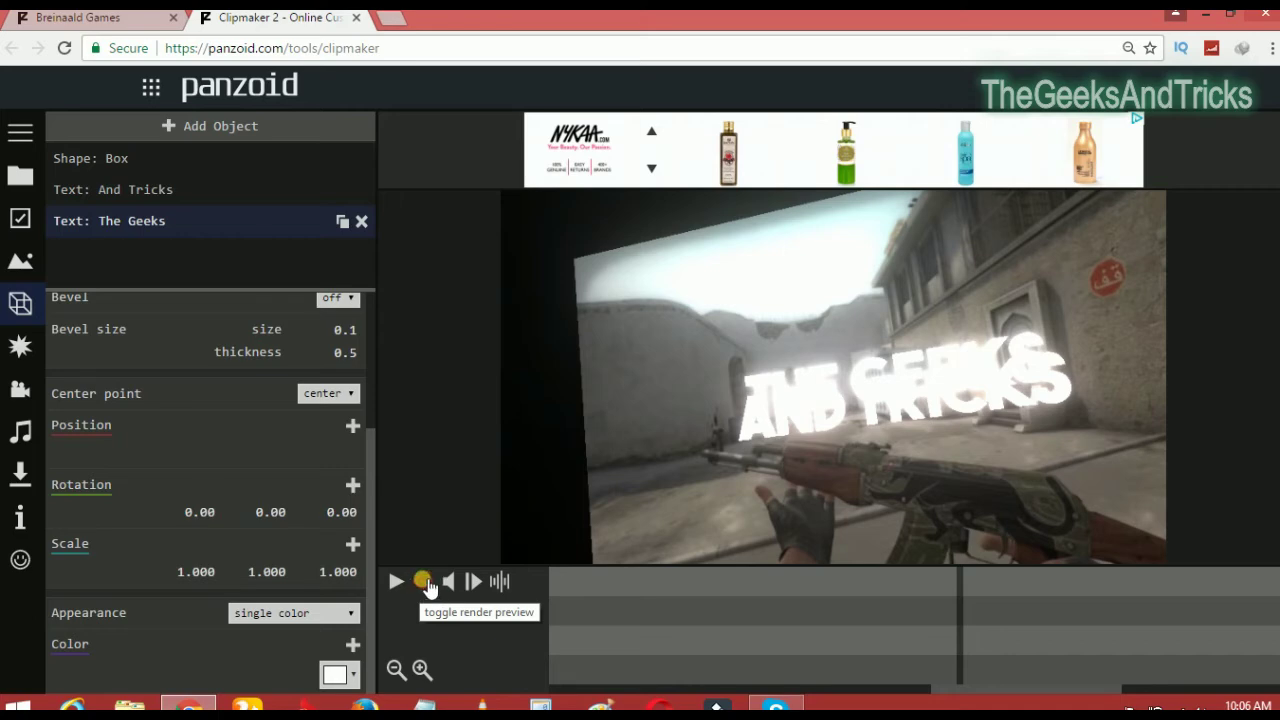
pyautogui.click(424, 585)
pyautogui.moveTo(792, 448)
pyautogui.mouseDown()
pyautogui.moveTo(830, 442)
pyautogui.moveTo(818, 355)
pyautogui.mouseUp()
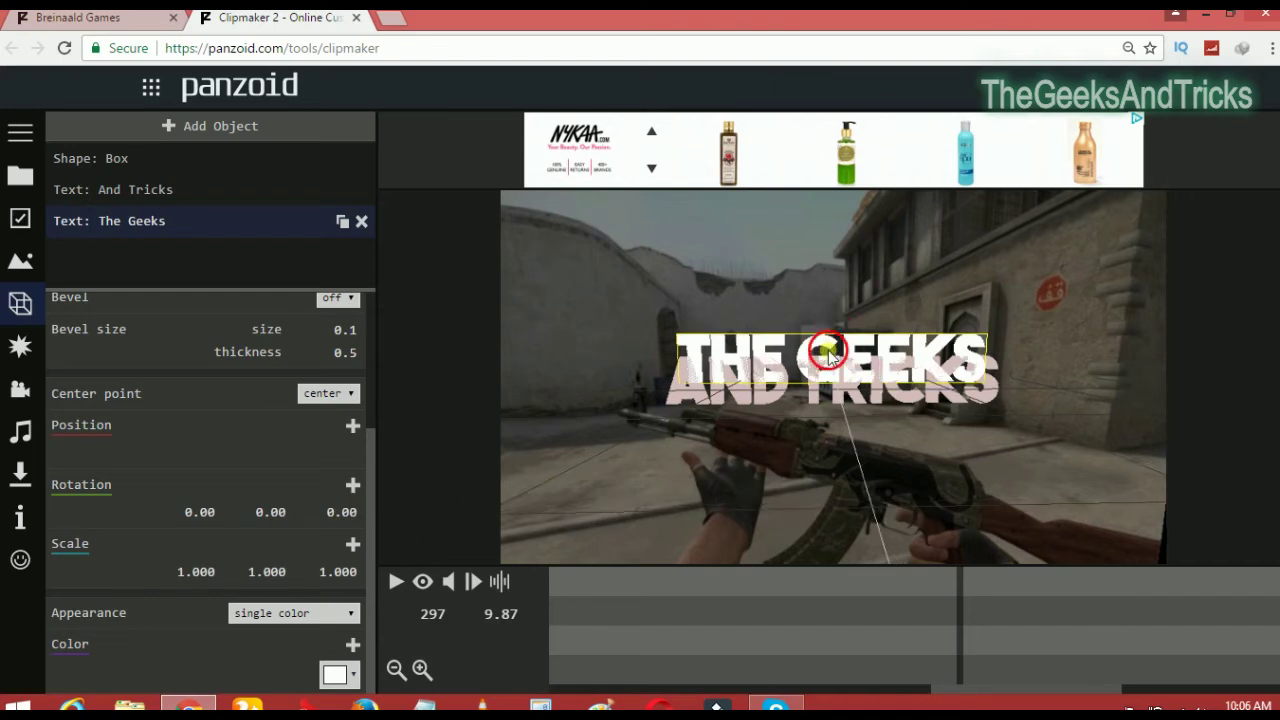
pyautogui.scroll(1, 305, 523)
# Anchor The Geeks at its bottom, keyframe its position, and drag it above AND TRICKS
pyautogui.click(328, 504)
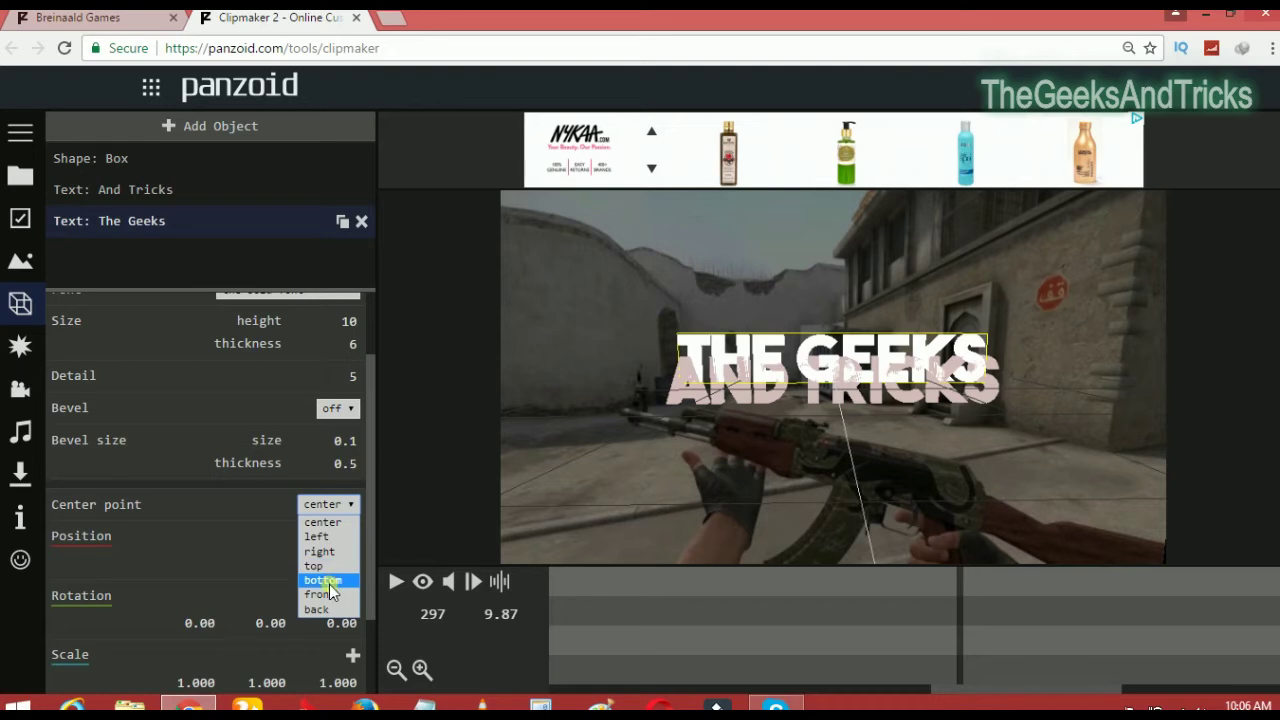
pyautogui.click(332, 565)
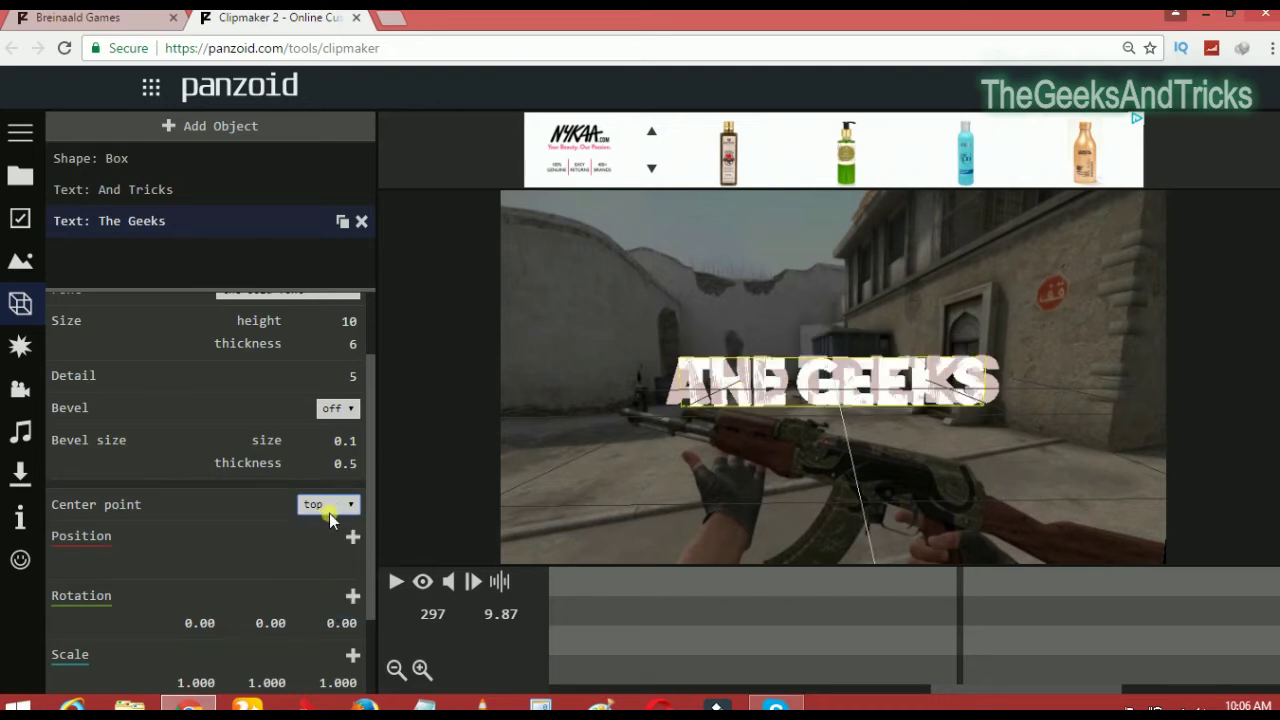
pyautogui.click(328, 506)
pyautogui.click(323, 582)
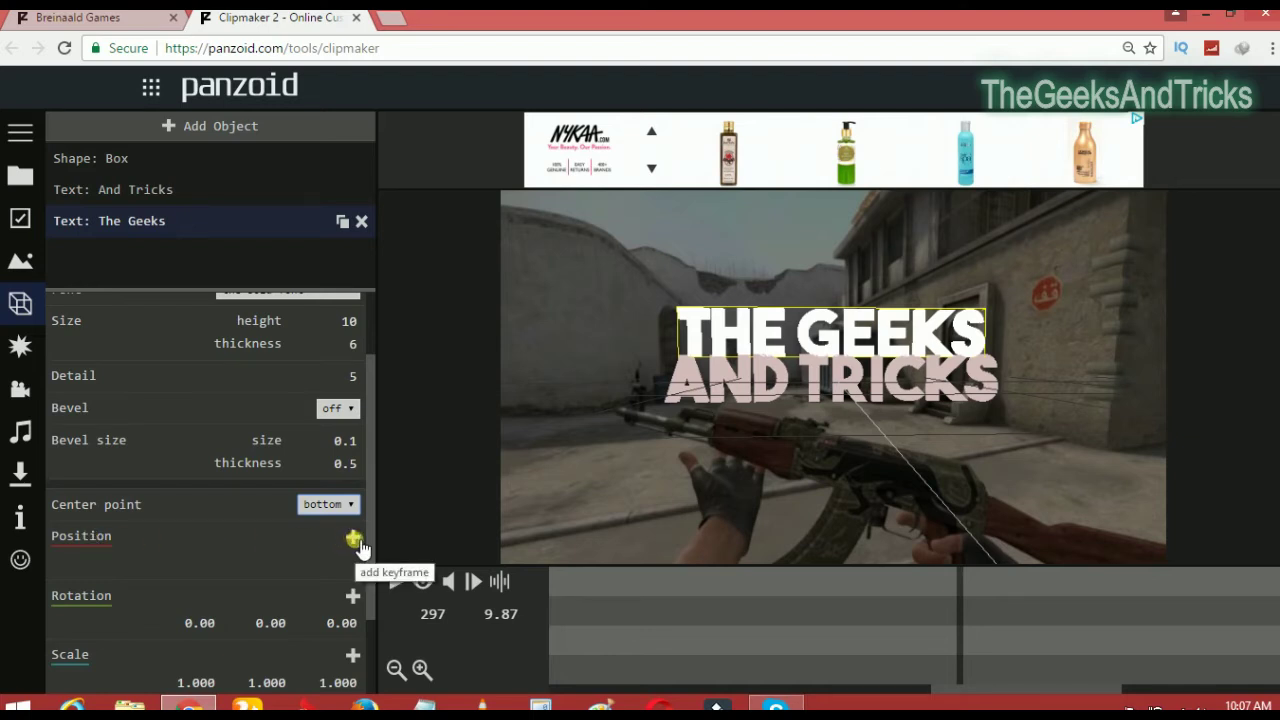
pyautogui.click(353, 541)
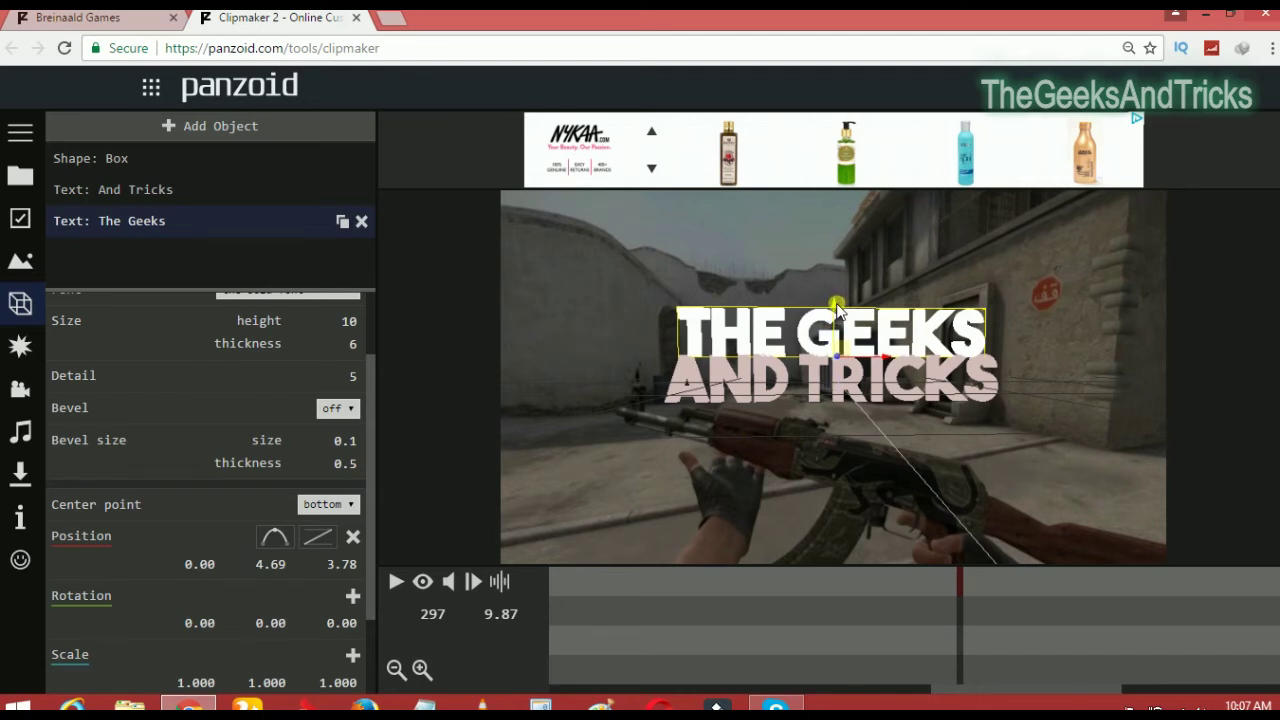
pyautogui.moveTo(835, 311)
pyautogui.mouseDown()
pyautogui.moveTo(829, 247)
pyautogui.moveTo(829, 274)
pyautogui.mouseUp()
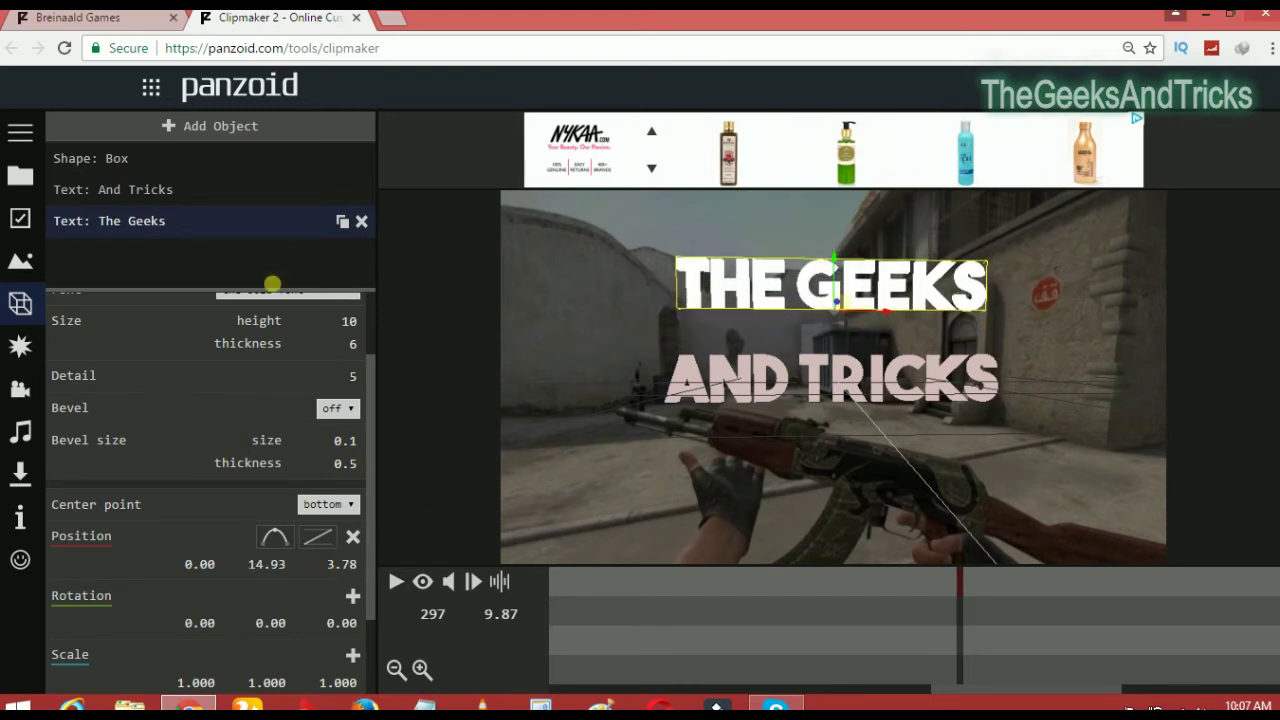
# Add a position keyframe to the And Tricks text and nudge it slightly
pyautogui.click(199, 196)
pyautogui.click(571, 391)
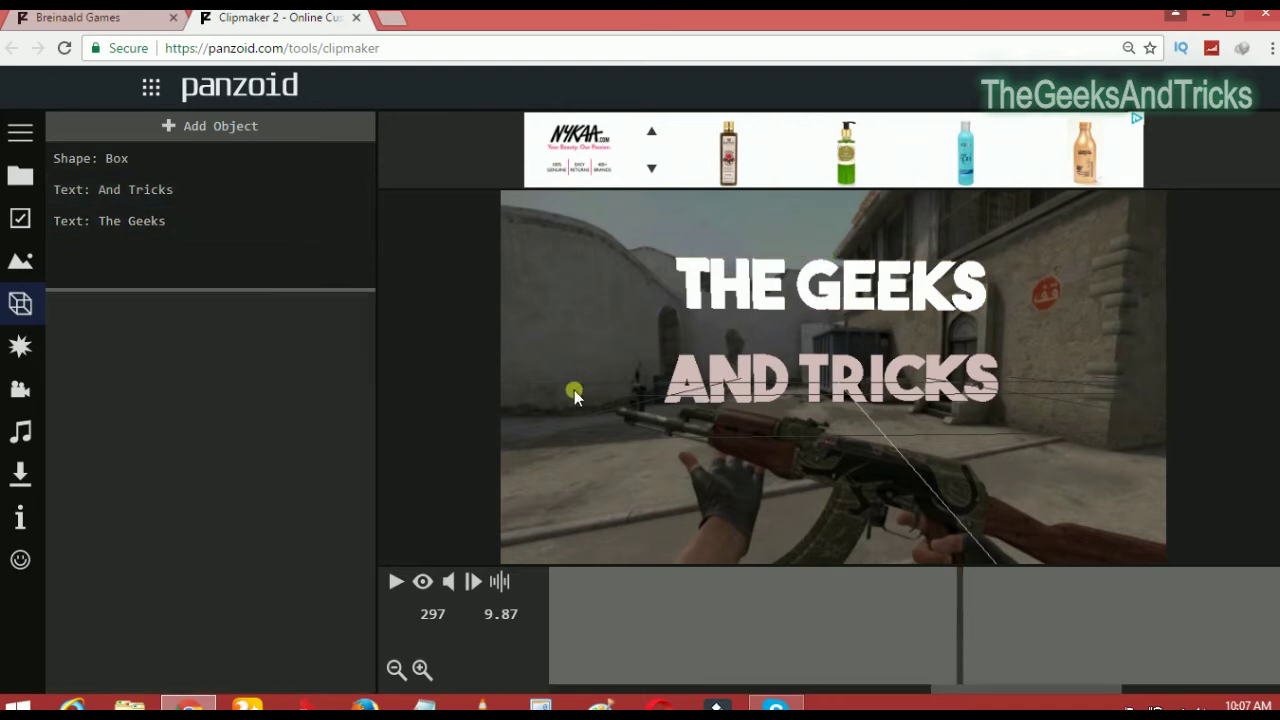
pyautogui.click(180, 222)
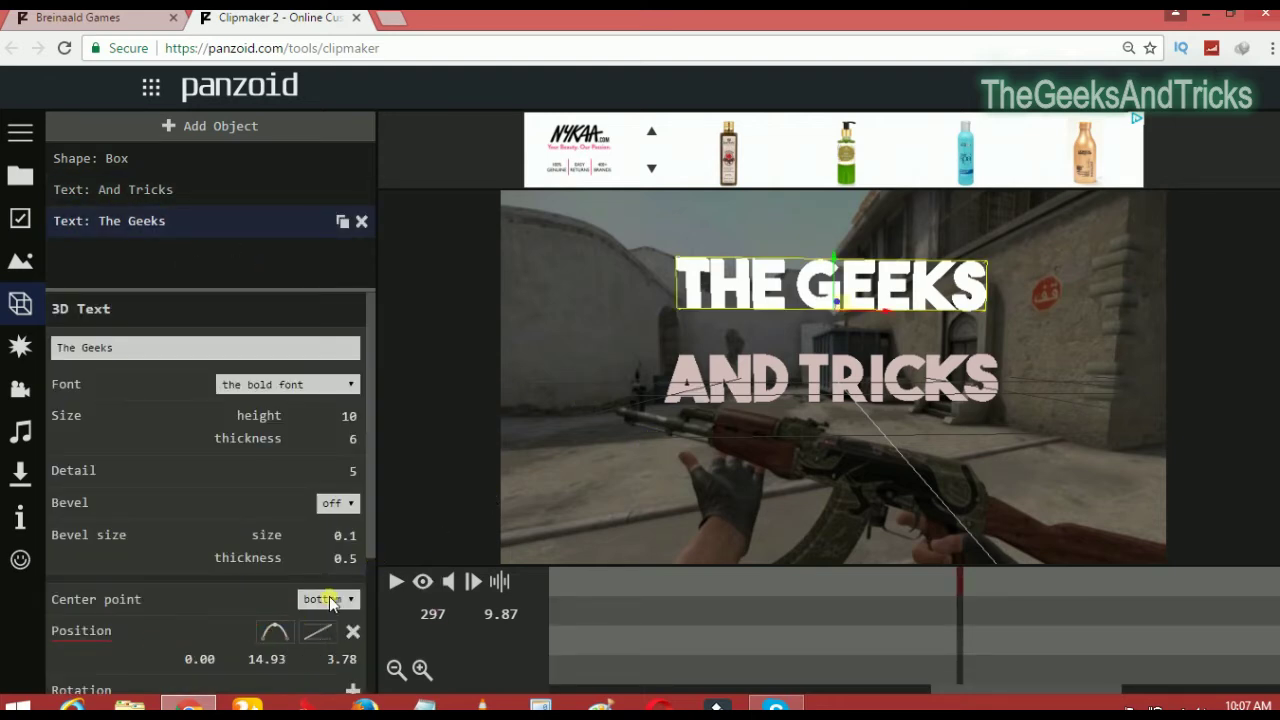
pyautogui.click(140, 198)
pyautogui.click(352, 631)
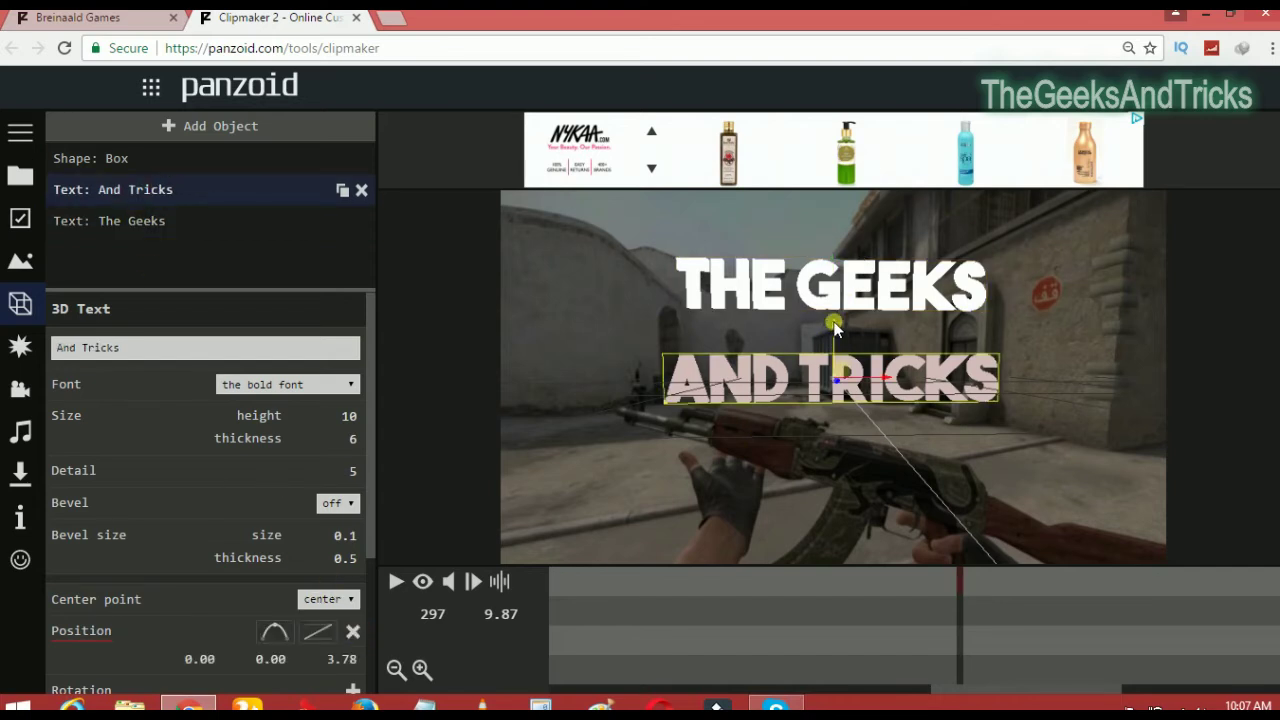
pyautogui.moveTo(836, 335)
pyautogui.mouseDown()
pyautogui.moveTo(826, 371)
pyautogui.moveTo(834, 326)
pyautogui.mouseUp()
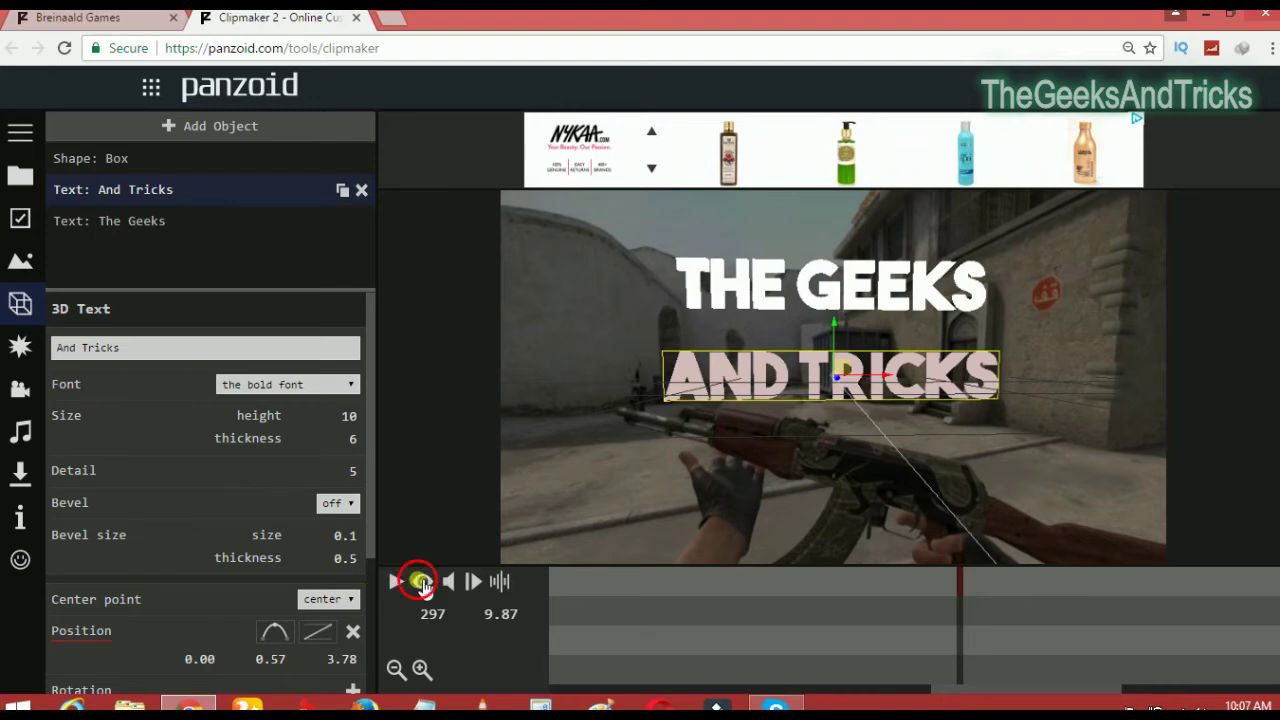
# Play the intro in the final preview view, then pause it
pyautogui.click(422, 582)
pyautogui.click(398, 582)
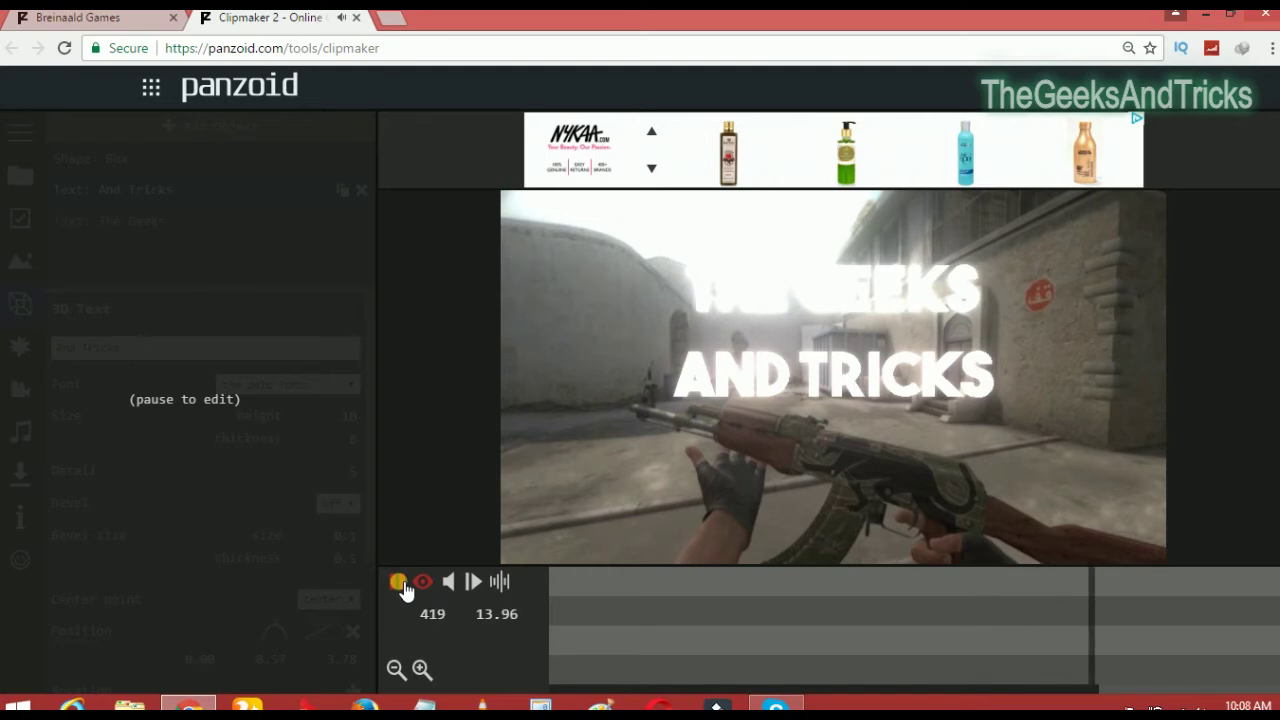
pyautogui.click(400, 583)
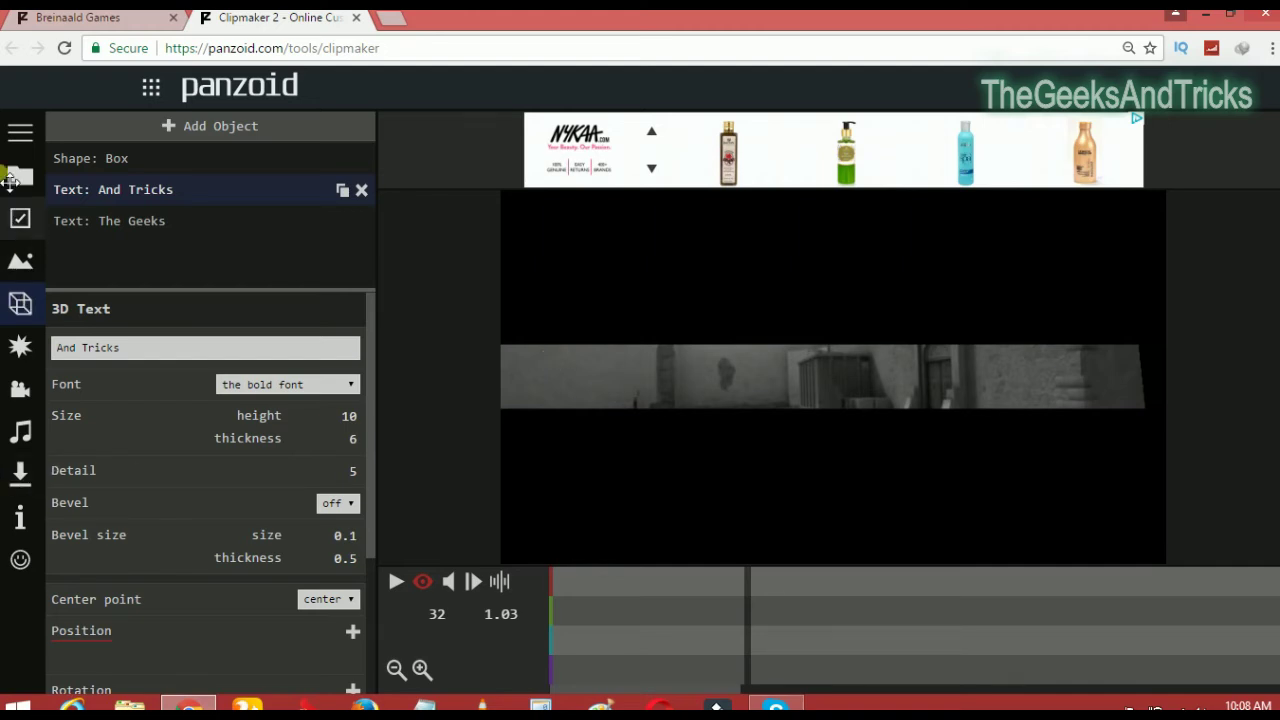
# Keep the render Mode on balanced in the download settings and start the video render
pyautogui.click(22, 478)
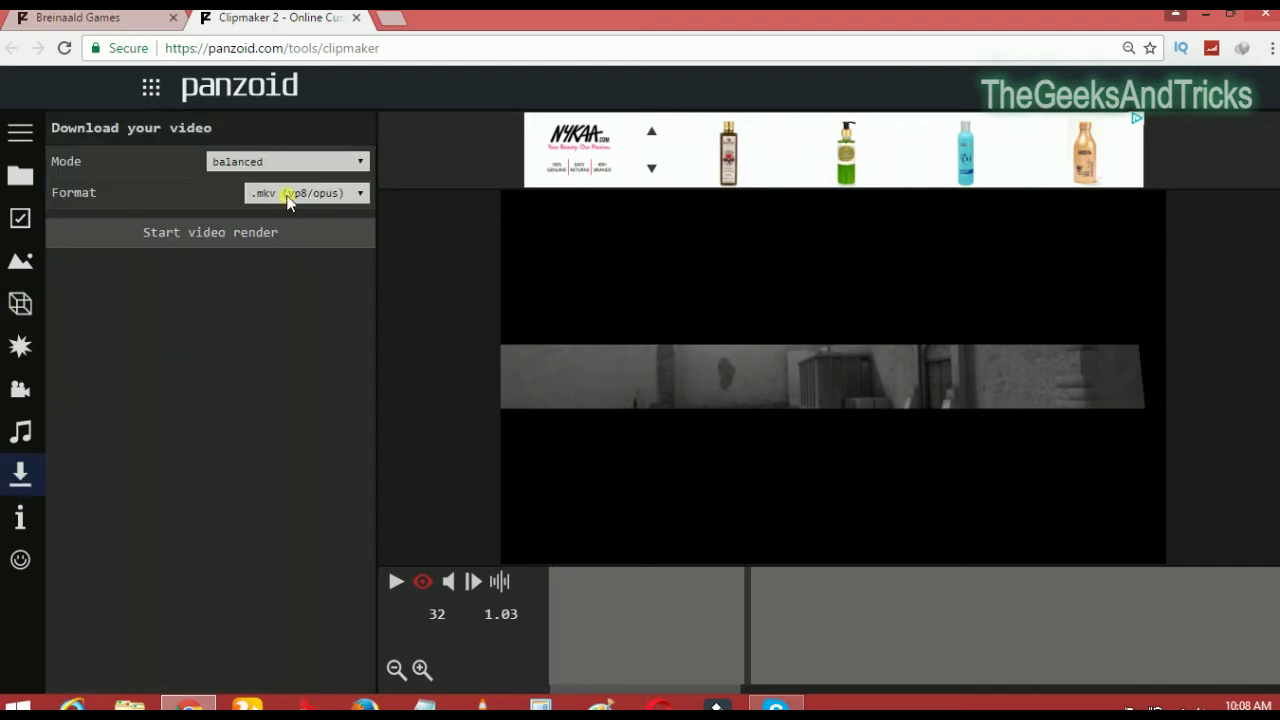
pyautogui.click(299, 161)
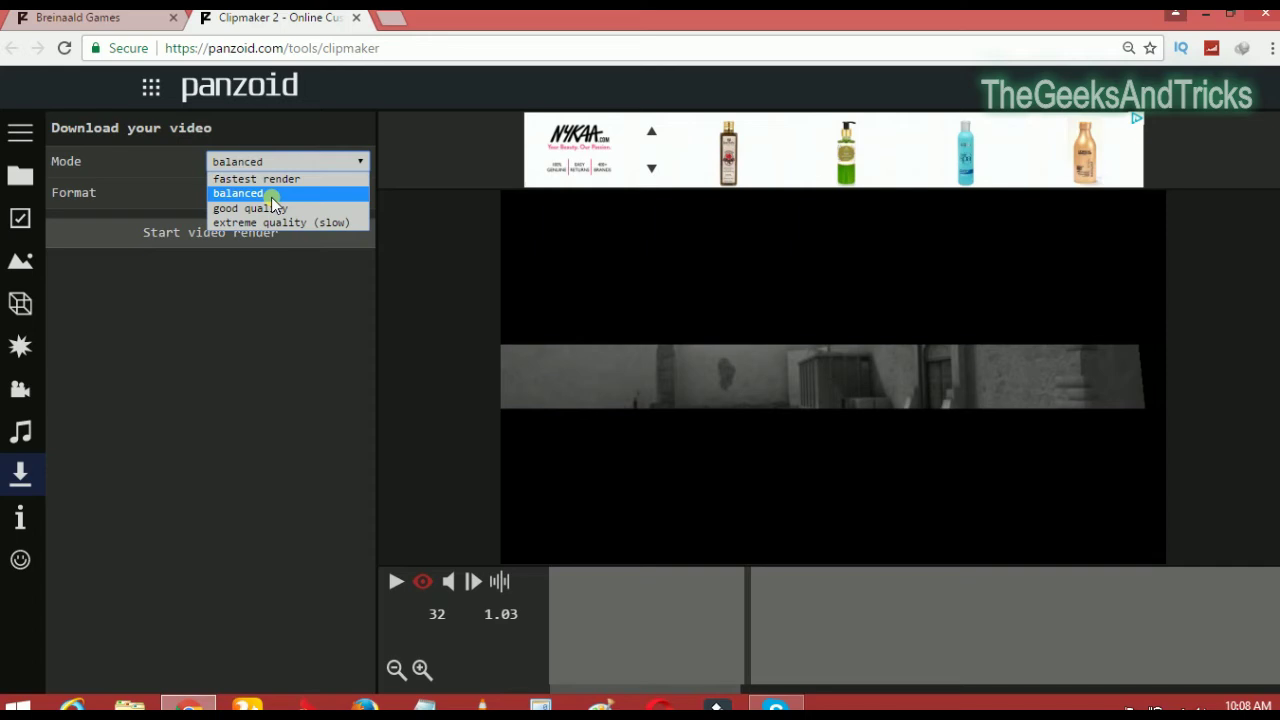
pyautogui.click(271, 197)
pyautogui.click(287, 161)
pyautogui.click(270, 194)
pyautogui.click(199, 236)
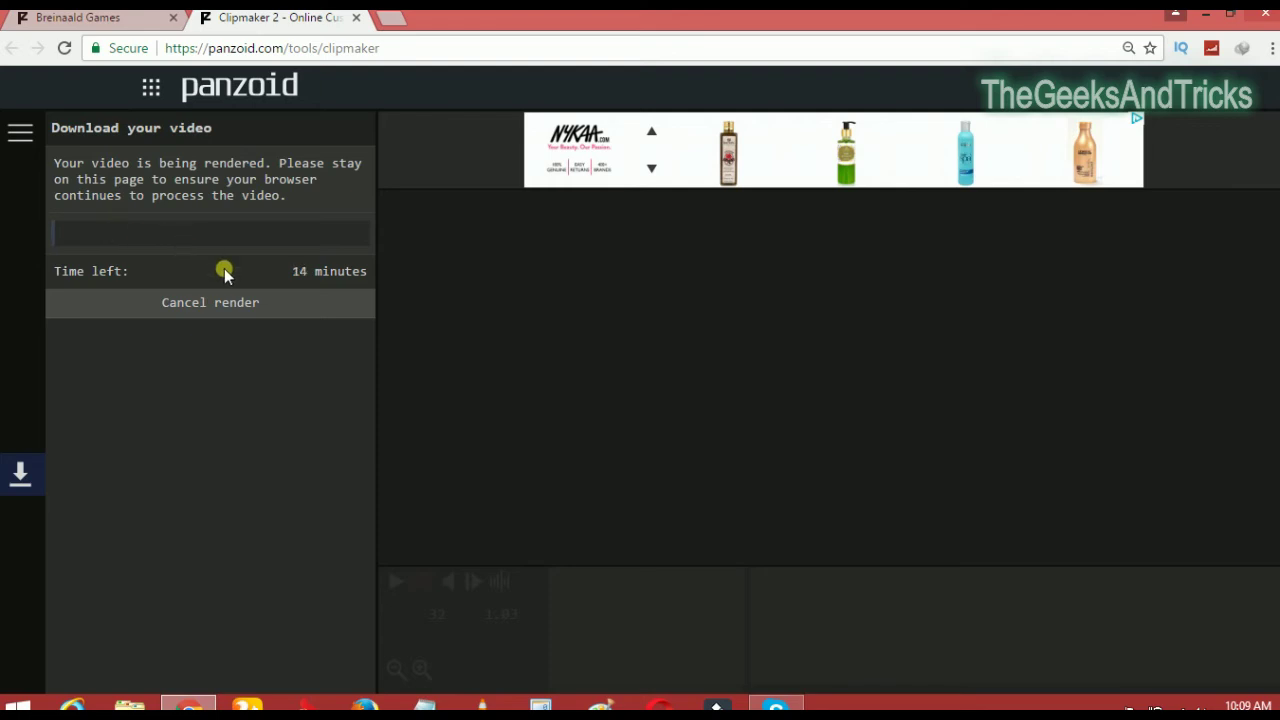
# Wait between other browser tabs until the Clipmaker render finishes
pyautogui.click(117, 20)
pyautogui.scroll(-2, 731, 397)
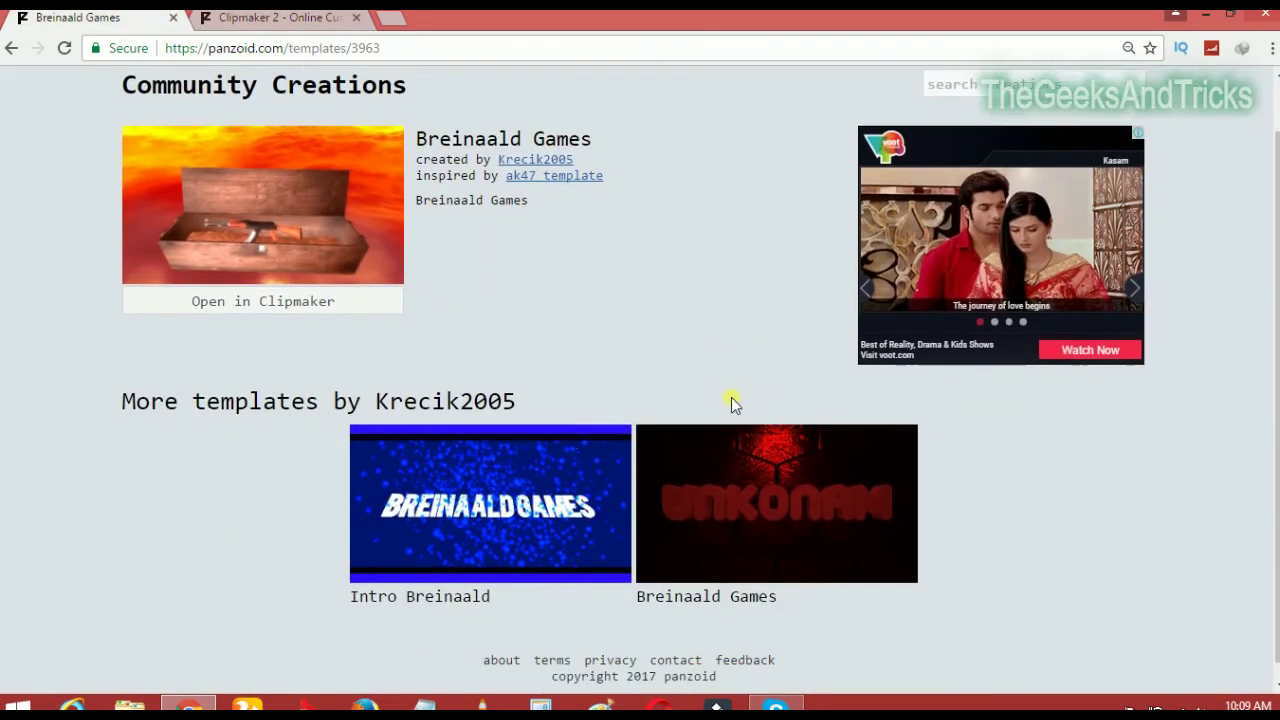
pyautogui.scroll(2, 603, 337)
pyautogui.click(252, 14)
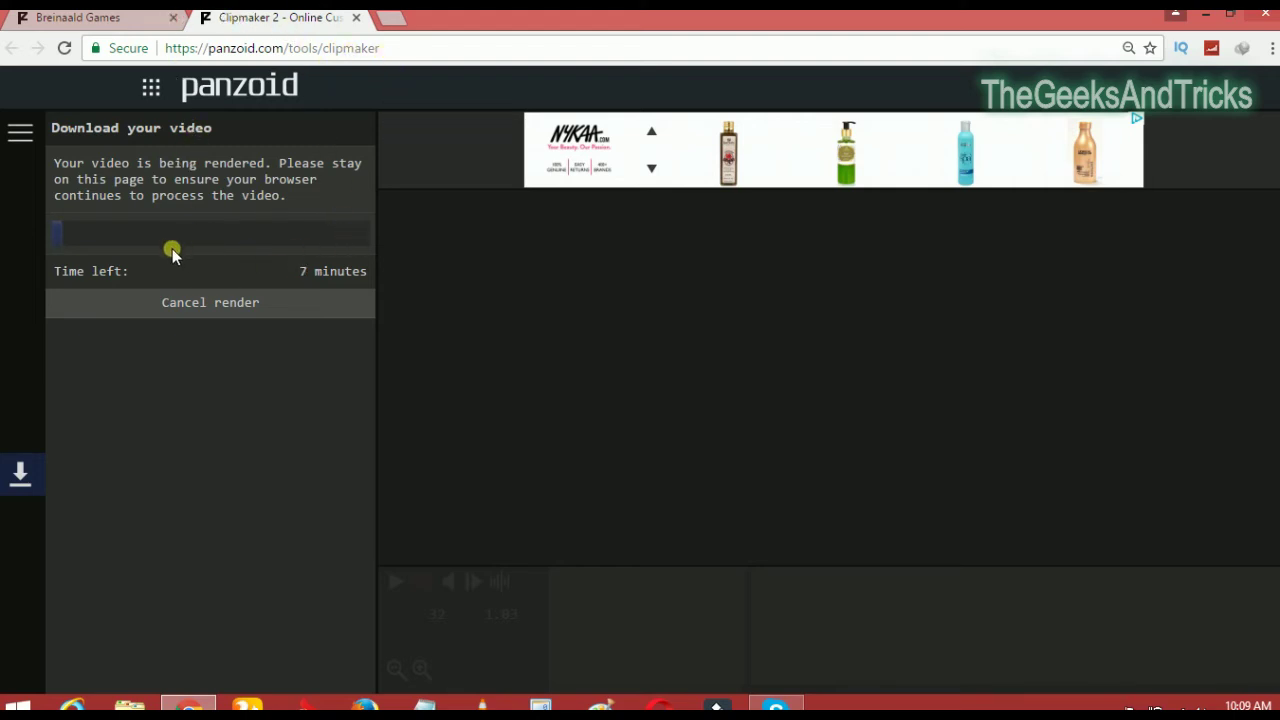
pyautogui.click(385, 25)
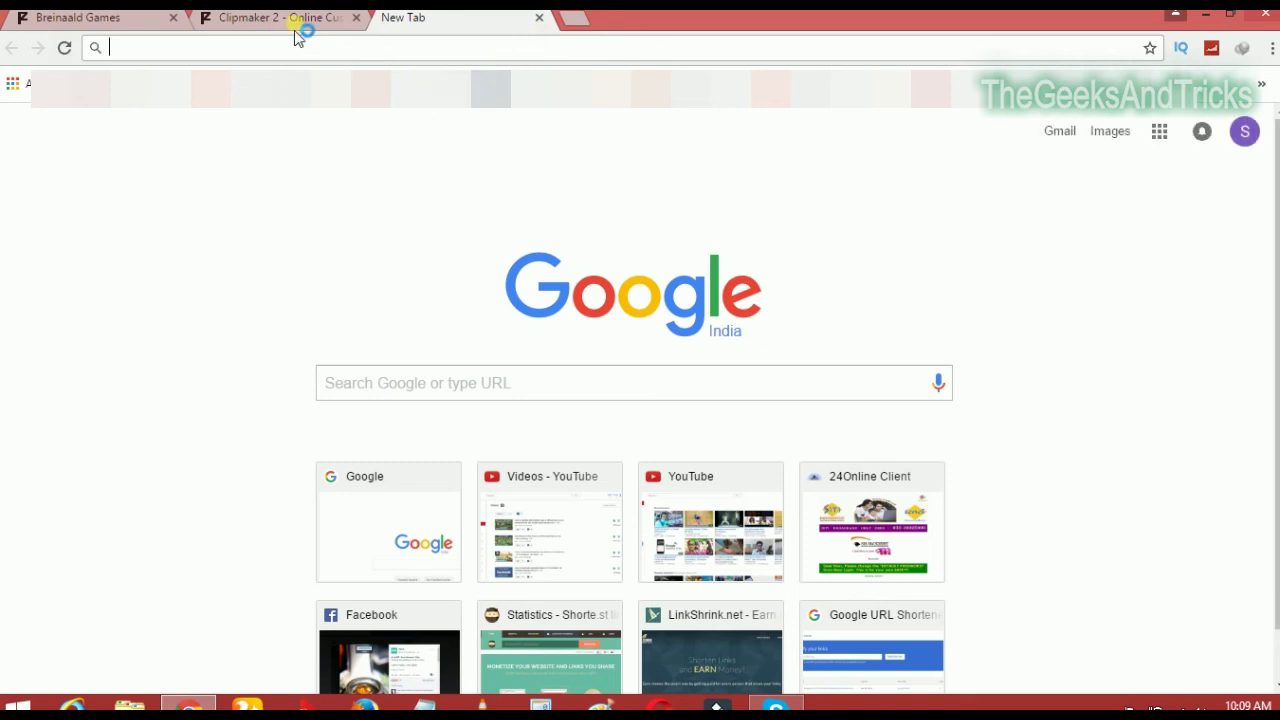
pyautogui.hotkey('ctrl', 'w')
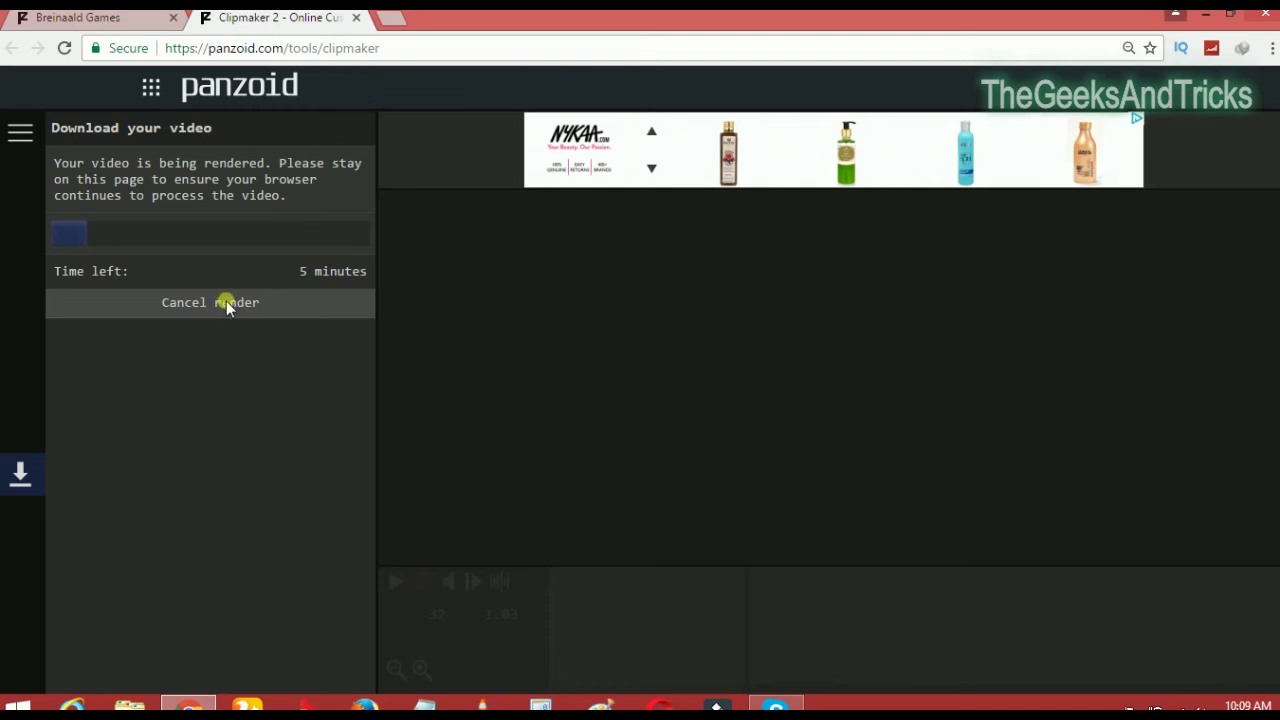
pyautogui.click(390, 18)
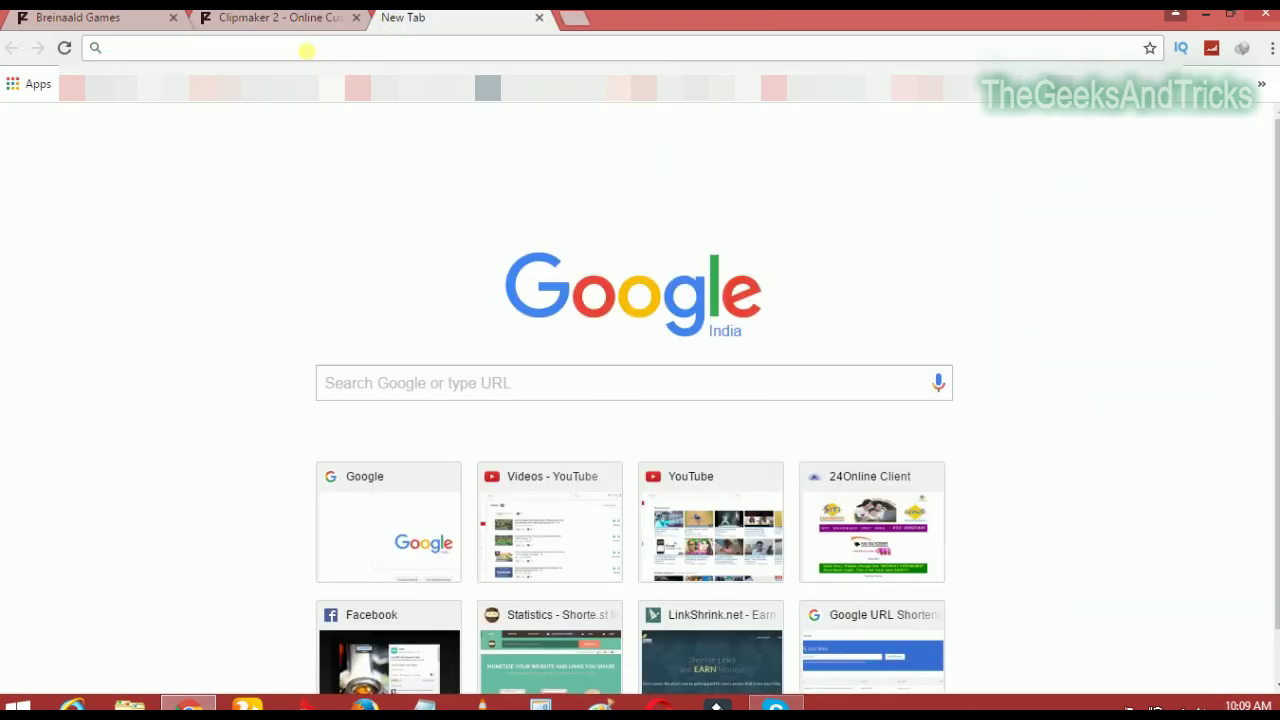
pyautogui.click(539, 17)
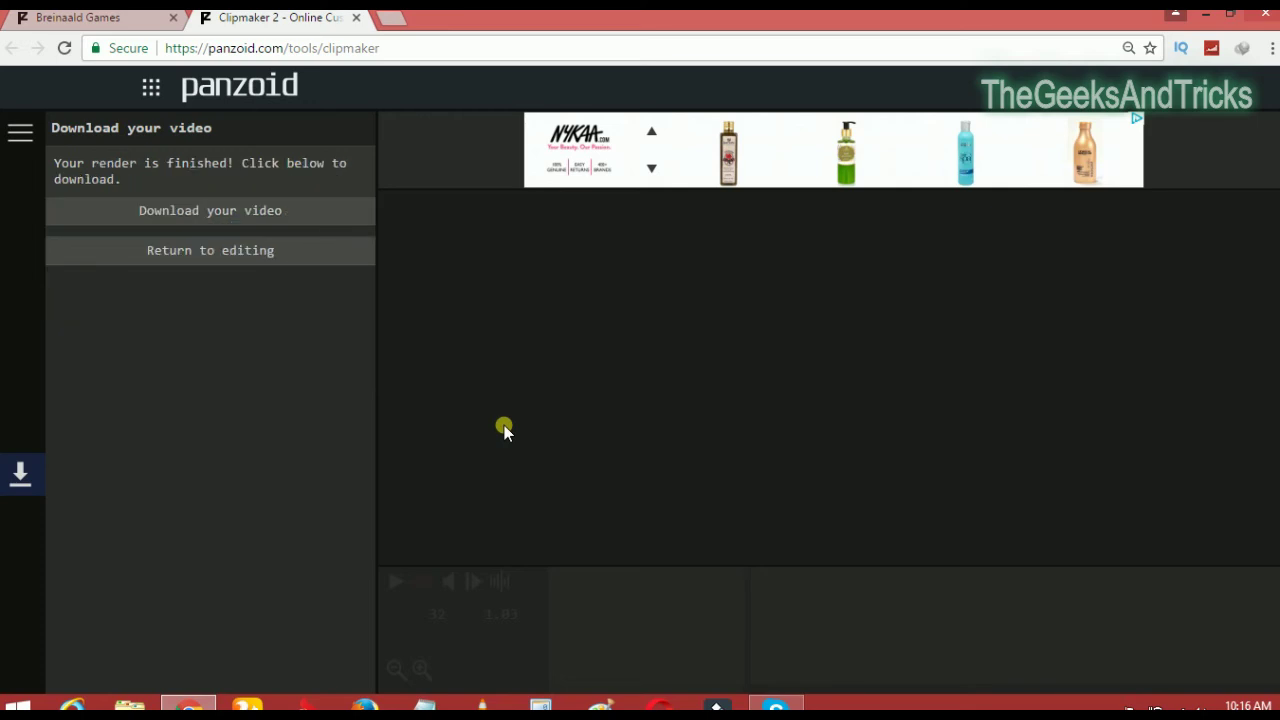
# Download the finished intro as video.mkv
pyautogui.click(204, 222)
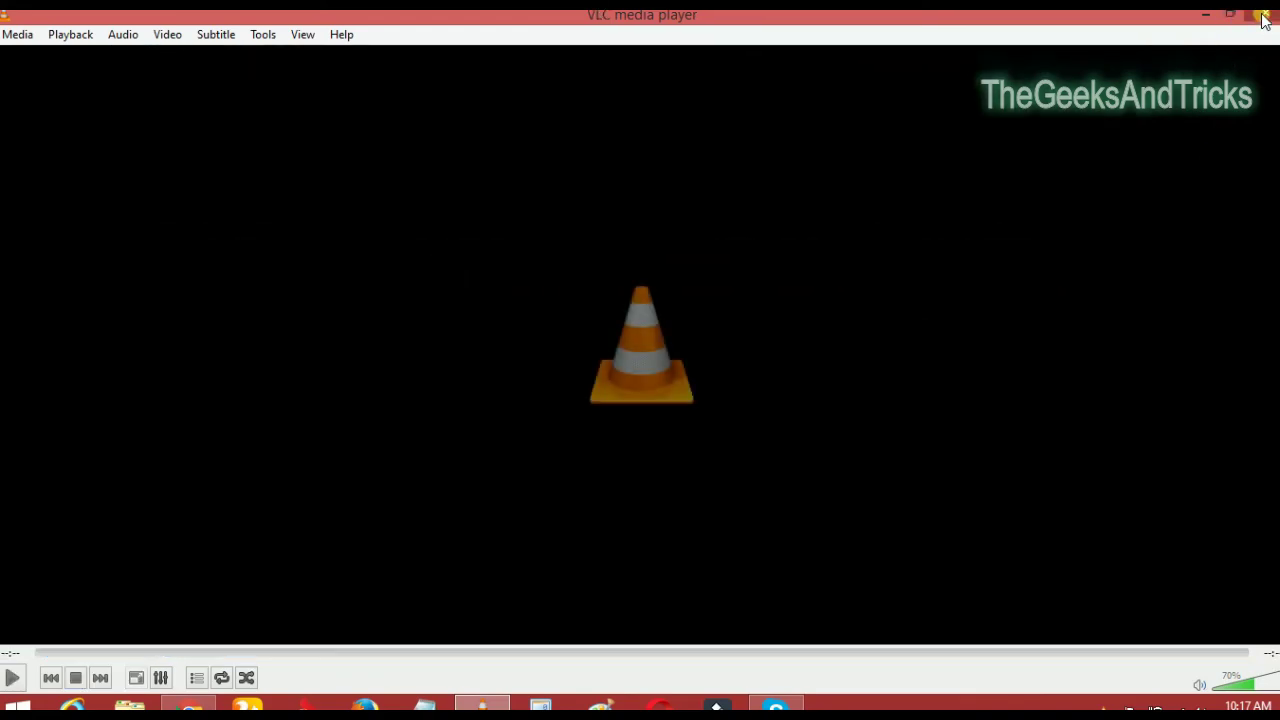
# Close the media player, return to the Clipmaker tab, and close the Panzoid download page
pyautogui.click(1264, 14)
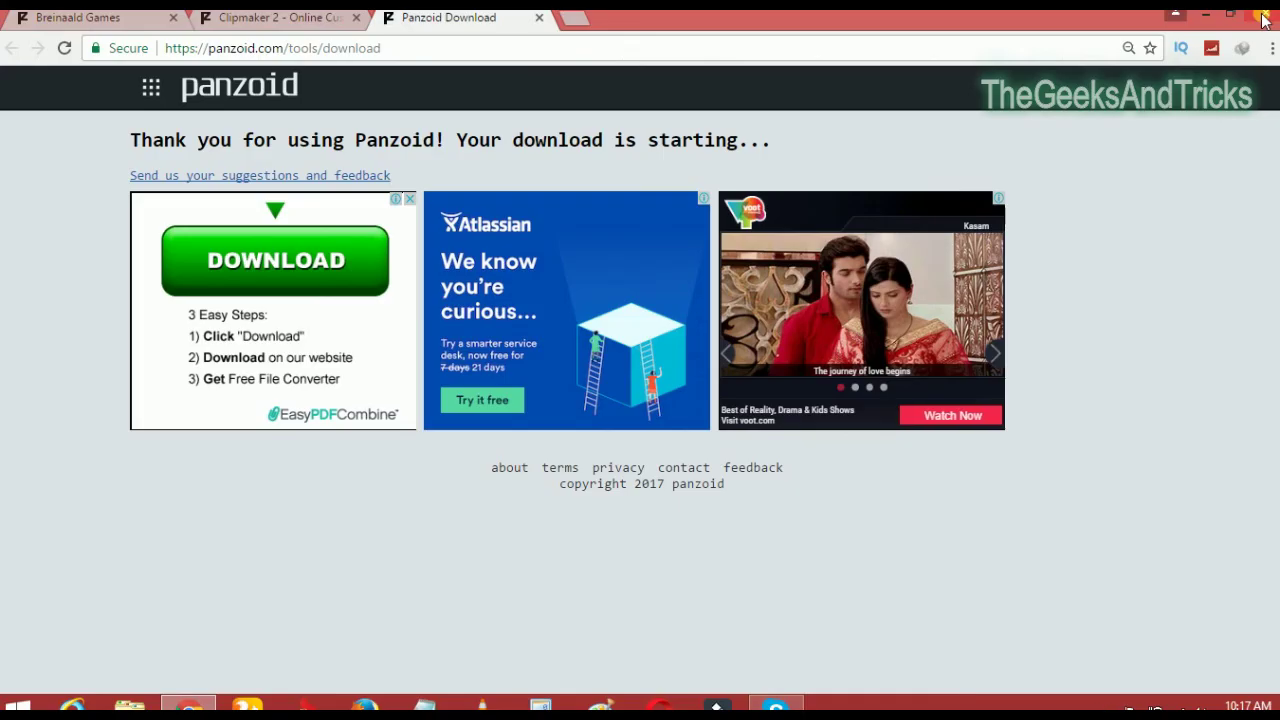
pyautogui.click(303, 18)
pyautogui.click(539, 17)
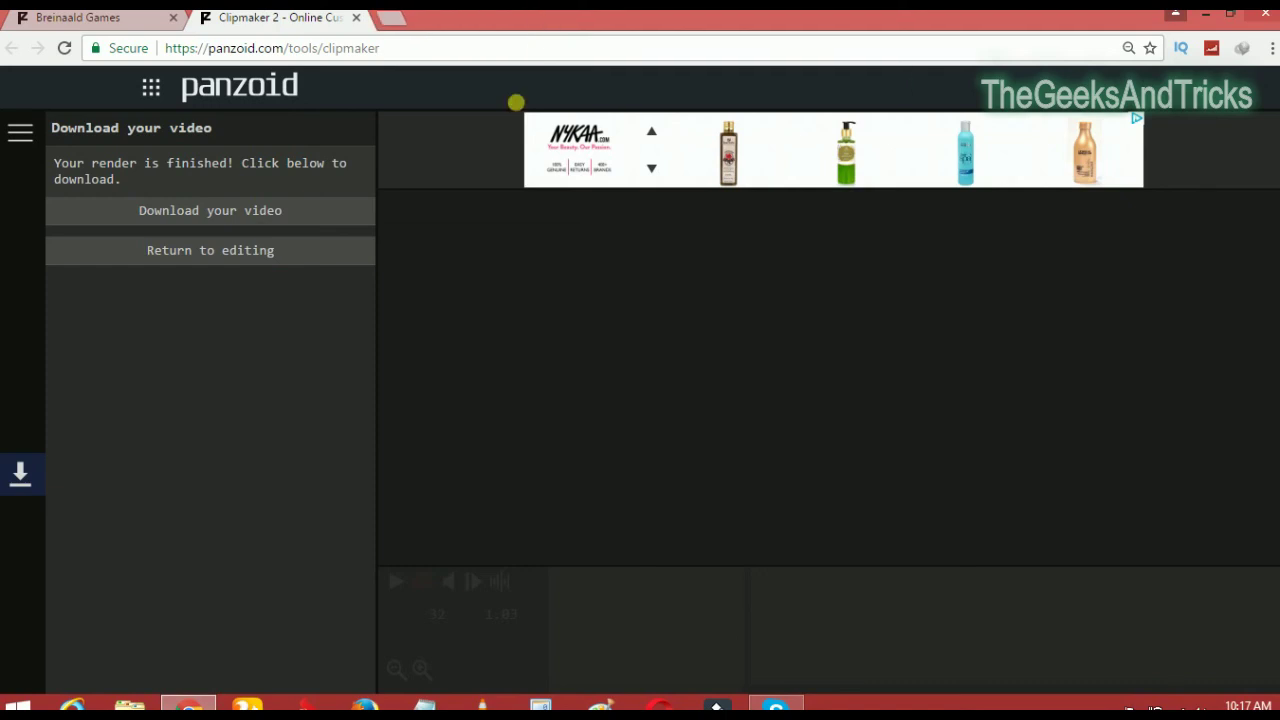